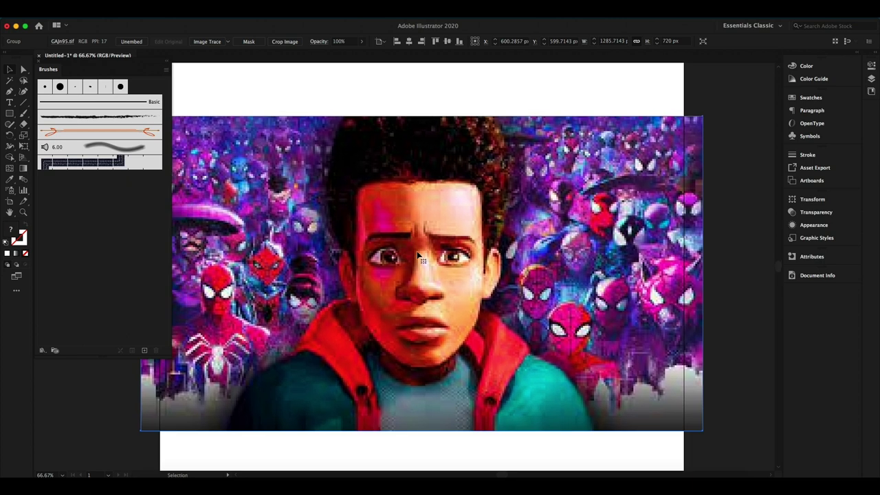
Step: Select the Miles reference image and fade it to low opacity
{"action": "left_click", "coordinate": [872, 80]}
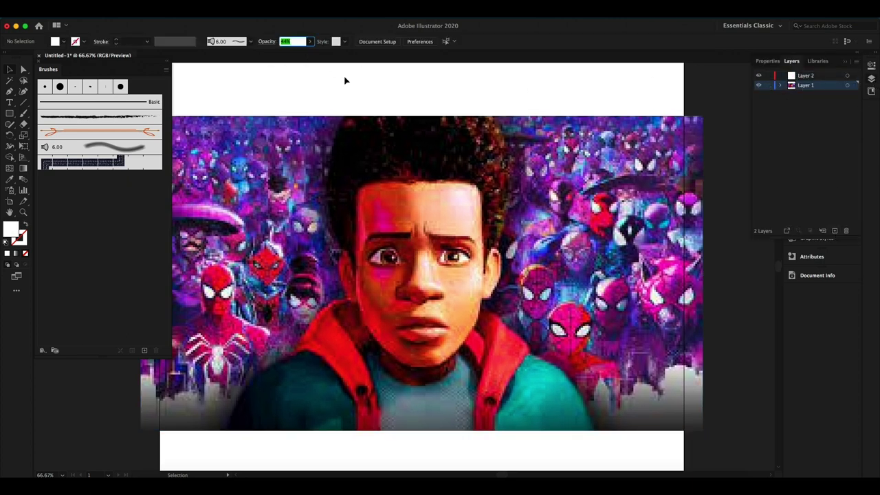
{"action": "key", "text": "ctrl+a"}
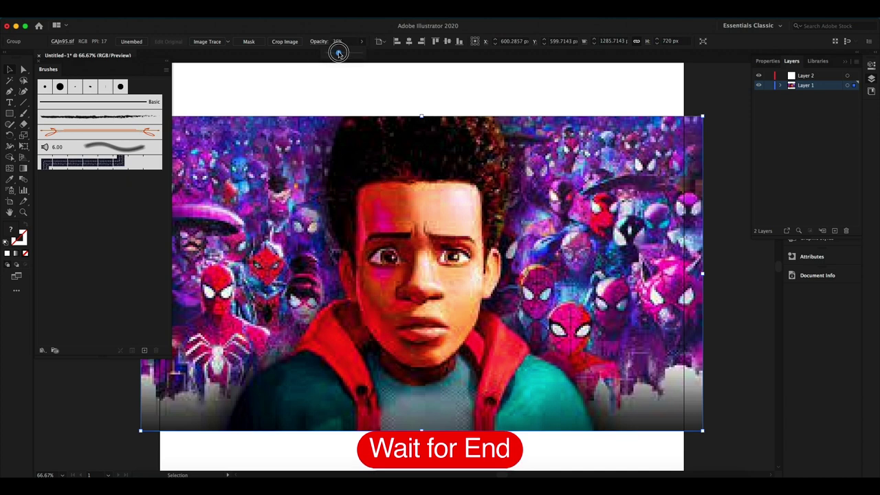
{"action": "left_click_drag", "start_coordinate": [358, 51], "coordinate": [337, 51]}
Step: Trace the hairline down the left side of the face in black brush strokes
{"action": "left_click_drag", "start_coordinate": [397, 181], "coordinate": [324, 184]}
{"action": "key", "text": "v"}
{"action": "mouse_move", "coordinate": [397, 182]}
{"action": "left_mouse_down"}
{"action": "mouse_move", "coordinate": [330, 181]}
{"action": "mouse_move", "coordinate": [303, 209]}
{"action": "mouse_move", "coordinate": [313, 355]}
{"action": "mouse_move", "coordinate": [344, 426]}
{"action": "mouse_move", "coordinate": [389, 456]}
{"action": "mouse_move", "coordinate": [407, 454]}
{"action": "left_mouse_up"}
Step: Outline the ear with inner detail, then trace the hair's outer edge and curls
{"action": "left_click_drag", "start_coordinate": [307, 304], "coordinate": [307, 359]}
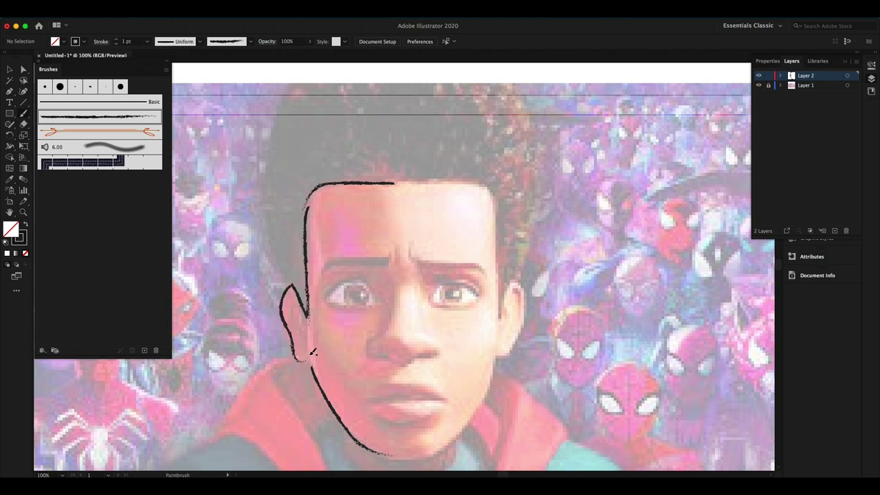
{"action": "left_click_drag", "start_coordinate": [301, 343], "coordinate": [291, 321]}
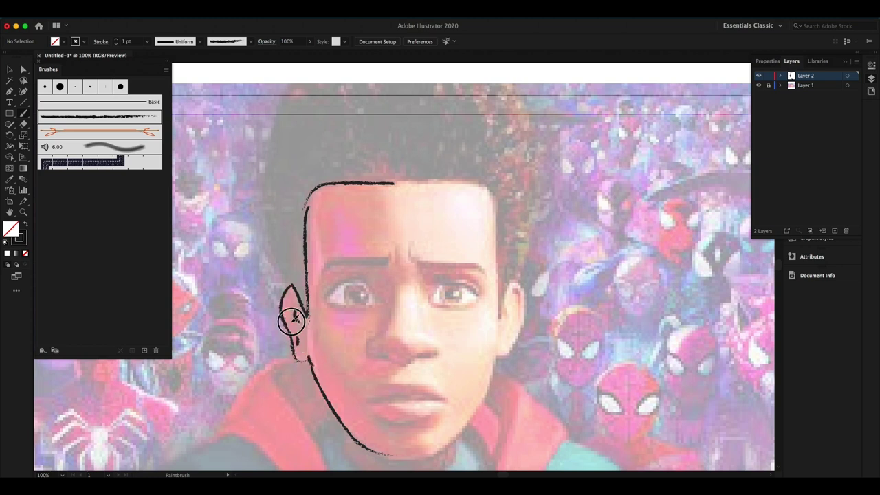
{"action": "scroll", "coordinate": [336, 225], "scroll_direction": "up", "scroll_amount": 3}
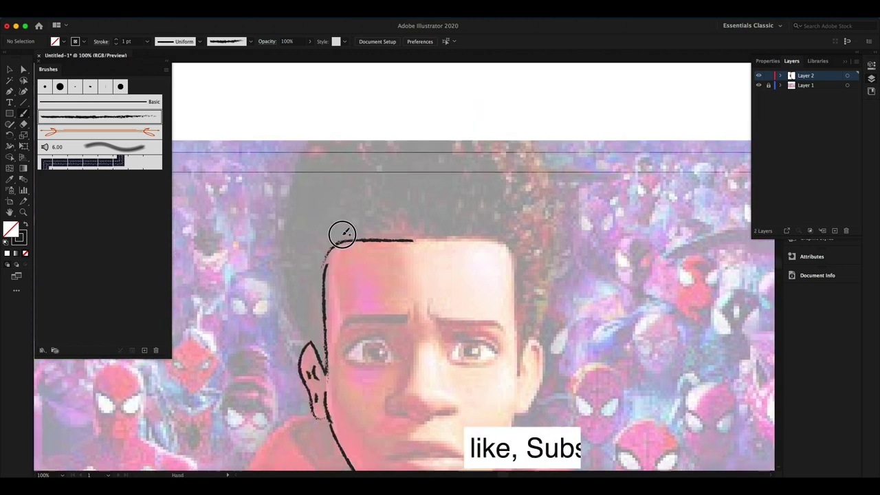
{"action": "mouse_move", "coordinate": [411, 157]}
{"action": "left_mouse_down"}
{"action": "mouse_move", "coordinate": [315, 184]}
{"action": "mouse_move", "coordinate": [305, 323]}
{"action": "mouse_move", "coordinate": [412, 181]}
{"action": "mouse_move", "coordinate": [412, 241]}
{"action": "left_mouse_up"}
{"action": "scroll", "coordinate": [412, 241], "scroll_direction": "down", "scroll_amount": 1}
{"action": "mouse_move", "coordinate": [389, 208]}
{"action": "left_mouse_down"}
{"action": "mouse_move", "coordinate": [333, 218]}
{"action": "mouse_move", "coordinate": [314, 255]}
{"action": "mouse_move", "coordinate": [322, 286]}
{"action": "mouse_move", "coordinate": [308, 236]}
{"action": "mouse_move", "coordinate": [333, 191]}
{"action": "left_mouse_up"}
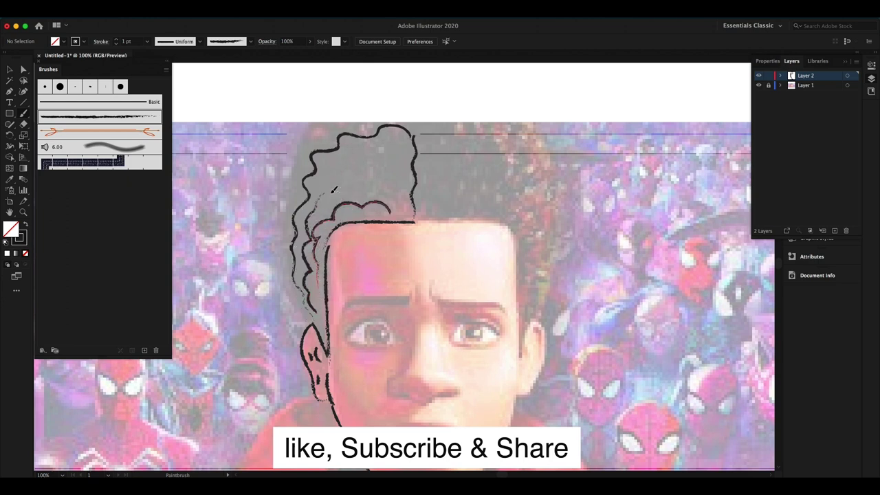
{"action": "mouse_move", "coordinate": [349, 162]}
{"action": "left_mouse_down"}
{"action": "mouse_move", "coordinate": [328, 187]}
{"action": "mouse_move", "coordinate": [391, 186]}
{"action": "mouse_move", "coordinate": [393, 164]}
{"action": "mouse_move", "coordinate": [346, 176]}
{"action": "mouse_move", "coordinate": [323, 201]}
{"action": "left_mouse_up"}
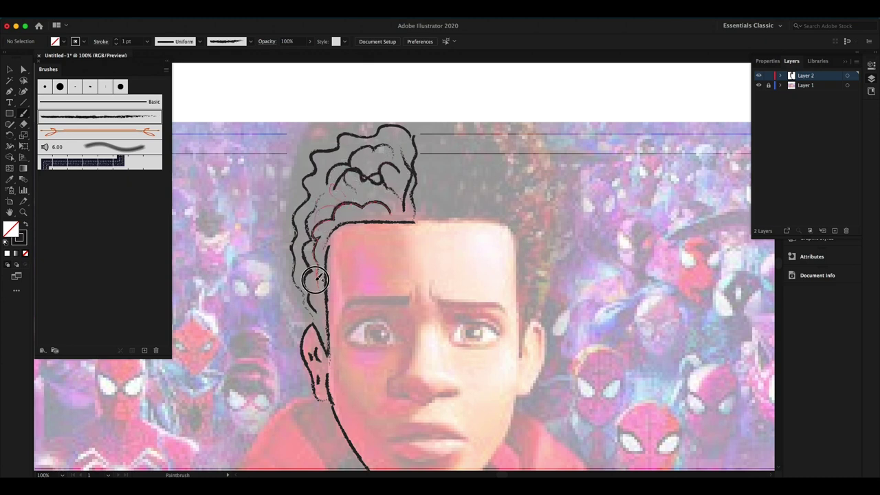
{"action": "left_click_drag", "start_coordinate": [317, 340], "coordinate": [338, 224]}
Step: Draw the chin, jaw line, neck and the hoodie's edge in black
{"action": "left_click_drag", "start_coordinate": [383, 353], "coordinate": [438, 403]}
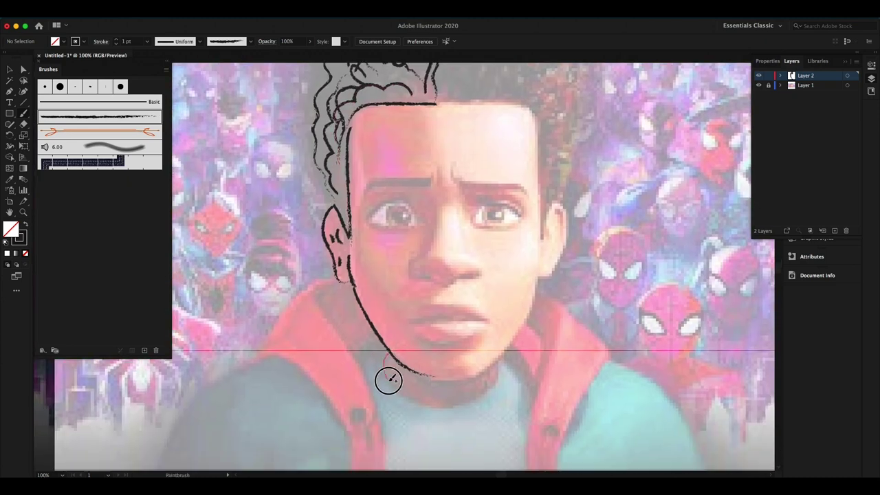
{"action": "left_click_drag", "start_coordinate": [377, 336], "coordinate": [368, 382]}
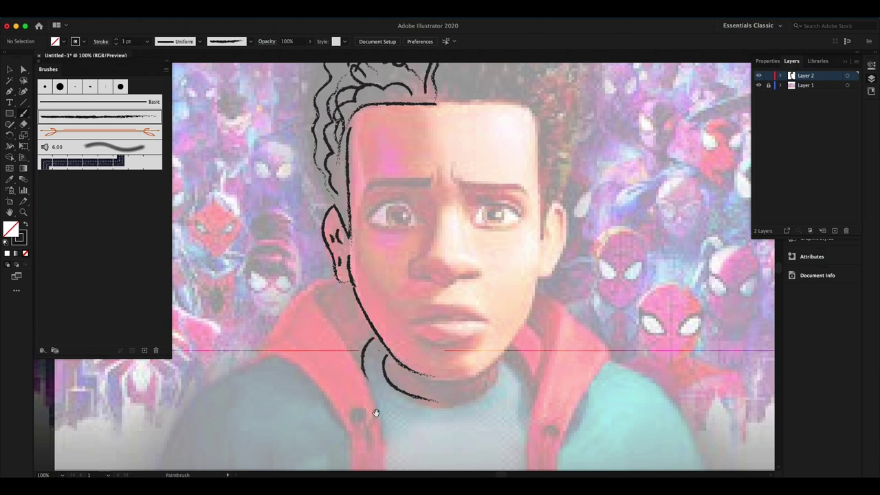
{"action": "scroll", "coordinate": [374, 411], "scroll_direction": "down", "scroll_amount": 1}
{"action": "mouse_move", "coordinate": [331, 258]}
{"action": "left_mouse_down"}
{"action": "mouse_move", "coordinate": [324, 298]}
{"action": "mouse_move", "coordinate": [380, 412]}
{"action": "left_mouse_up"}
{"action": "scroll", "coordinate": [409, 328], "scroll_direction": "down", "scroll_amount": 5}
{"action": "left_click_drag", "start_coordinate": [352, 284], "coordinate": [370, 345]}
{"action": "scroll", "coordinate": [386, 320], "scroll_direction": "up", "scroll_amount": 3}
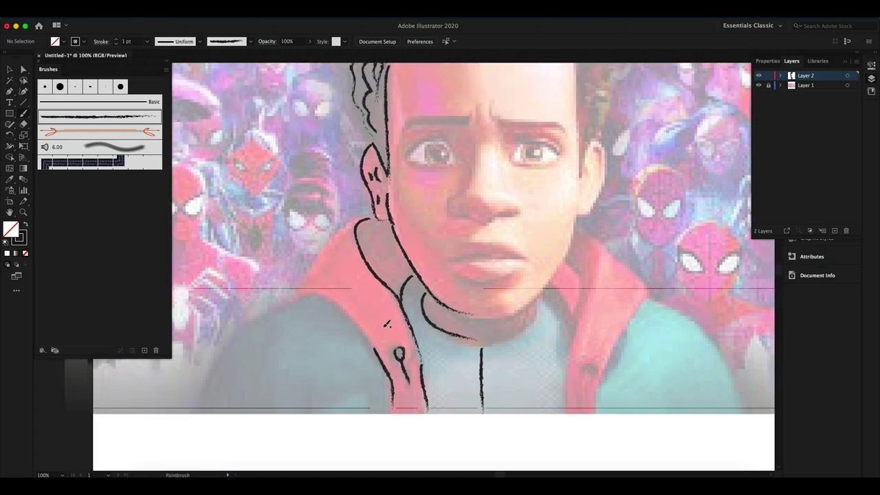
Step: Add the hoodie line below the neck, shoulder, sleeve fold marks and collar
{"action": "left_click_drag", "start_coordinate": [289, 301], "coordinate": [373, 352]}
{"action": "left_click_drag", "start_coordinate": [344, 228], "coordinate": [212, 378]}
{"action": "scroll", "coordinate": [289, 291], "scroll_direction": "down", "scroll_amount": 1}
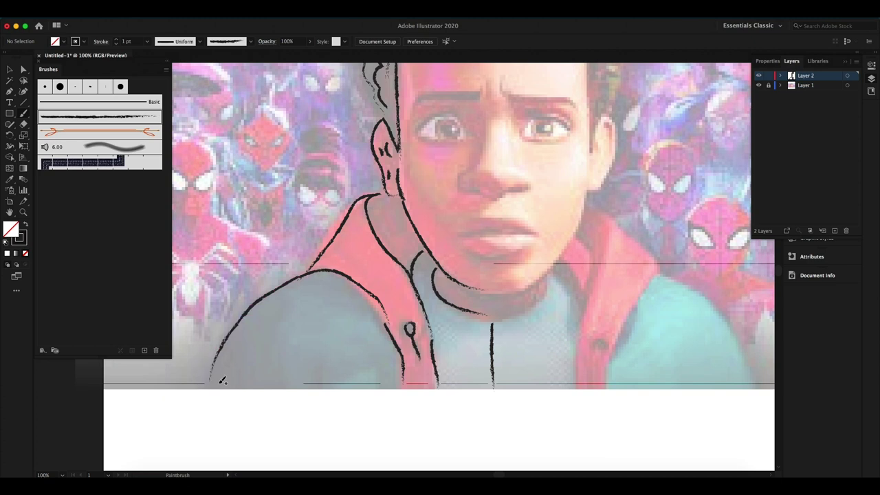
{"action": "scroll", "coordinate": [332, 321], "scroll_direction": "up", "scroll_amount": 1}
{"action": "left_click_drag", "start_coordinate": [275, 373], "coordinate": [284, 377]}
{"action": "left_click_drag", "start_coordinate": [313, 370], "coordinate": [328, 373]}
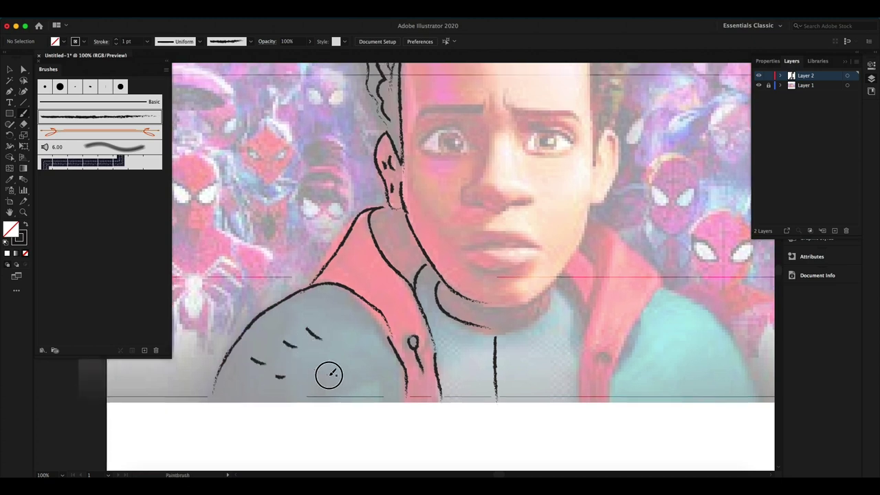
{"action": "scroll", "coordinate": [343, 302], "scroll_direction": "up", "scroll_amount": 3}
{"action": "left_click_drag", "start_coordinate": [388, 277], "coordinate": [409, 302]}
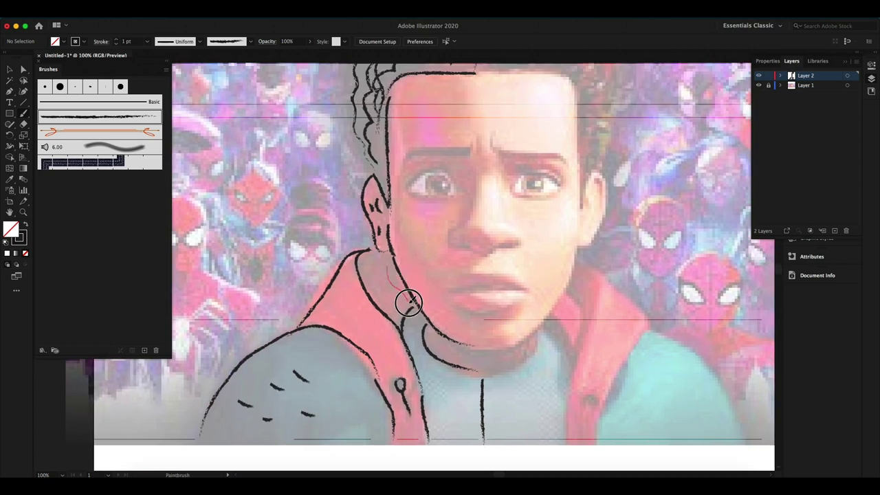
{"action": "left_click_drag", "start_coordinate": [387, 268], "coordinate": [416, 306]}
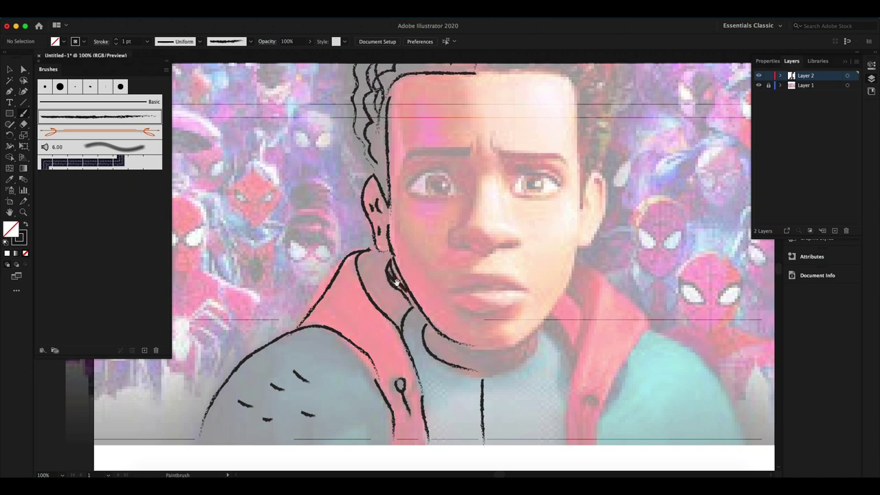
{"action": "scroll", "coordinate": [396, 282], "scroll_direction": "up", "scroll_amount": 2}
Step: Paint the left eyebrow, upper eyelid and corner lash, discarding a first iris attempt
{"action": "key", "text": "ctrl+minus"}
{"action": "key", "text": "ctrl+minus"}
{"action": "left_click", "coordinate": [759, 85]}
{"action": "left_click", "coordinate": [759, 85]}
{"action": "key", "text": "ctrl+plus"}
{"action": "key", "text": "ctrl+plus"}
{"action": "key", "text": "ctrl+plus"}
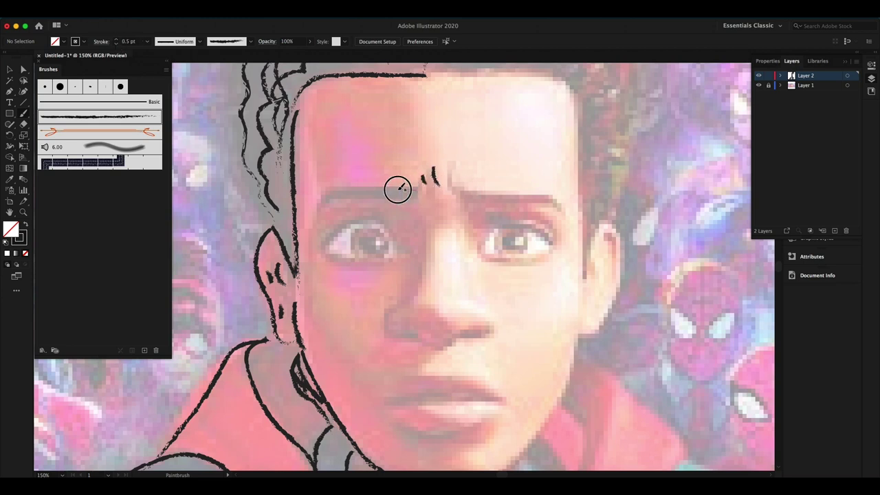
{"action": "mouse_move", "coordinate": [314, 213]}
{"action": "left_mouse_down"}
{"action": "mouse_move", "coordinate": [353, 196]}
{"action": "mouse_move", "coordinate": [413, 190]}
{"action": "mouse_move", "coordinate": [324, 201]}
{"action": "left_mouse_up"}
{"action": "left_click_drag", "start_coordinate": [370, 237], "coordinate": [377, 249]}
{"action": "key", "text": "ctrl+z"}
{"action": "mouse_move", "coordinate": [353, 220]}
{"action": "left_mouse_down"}
{"action": "mouse_move", "coordinate": [404, 245]}
{"action": "mouse_move", "coordinate": [330, 250]}
{"action": "mouse_move", "coordinate": [417, 248]}
{"action": "left_mouse_up"}
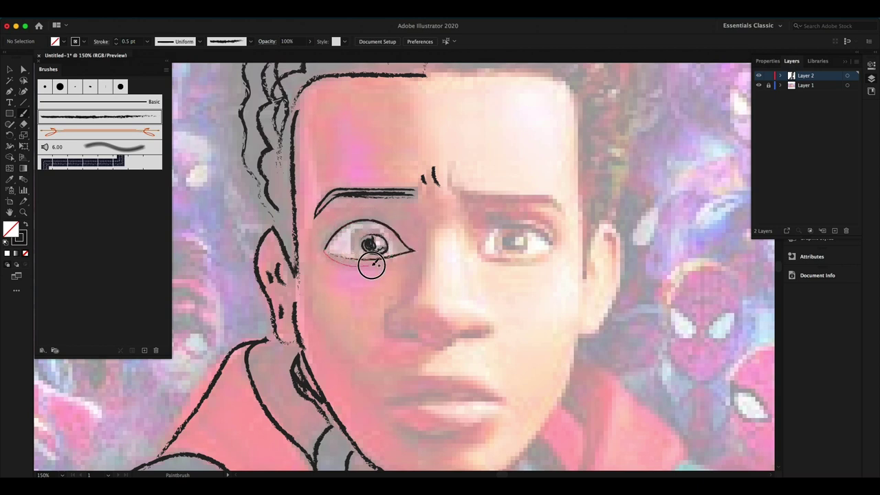
{"action": "mouse_move", "coordinate": [329, 220]}
{"action": "left_mouse_down"}
{"action": "mouse_move", "coordinate": [321, 230]}
{"action": "mouse_move", "coordinate": [412, 235]}
{"action": "left_mouse_up"}
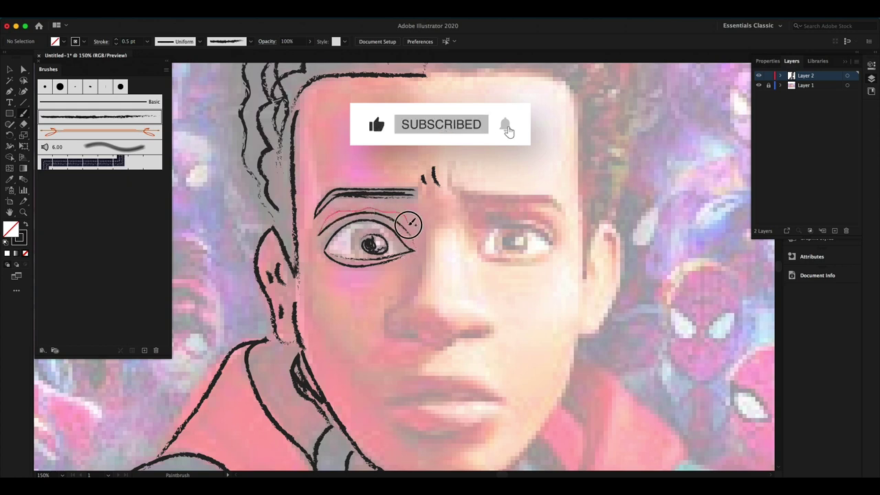
Step: Trace the side of the nose and the upper lip, then hide the reference to check
{"action": "left_click_drag", "start_coordinate": [392, 270], "coordinate": [385, 255]}
{"action": "mouse_move", "coordinate": [421, 208]}
{"action": "left_mouse_down"}
{"action": "mouse_move", "coordinate": [388, 296]}
{"action": "mouse_move", "coordinate": [412, 319]}
{"action": "mouse_move", "coordinate": [448, 309]}
{"action": "mouse_move", "coordinate": [383, 342]}
{"action": "mouse_move", "coordinate": [443, 373]}
{"action": "mouse_move", "coordinate": [385, 342]}
{"action": "left_mouse_up"}
{"action": "scroll", "coordinate": [440, 323], "scroll_direction": "down", "scroll_amount": 2}
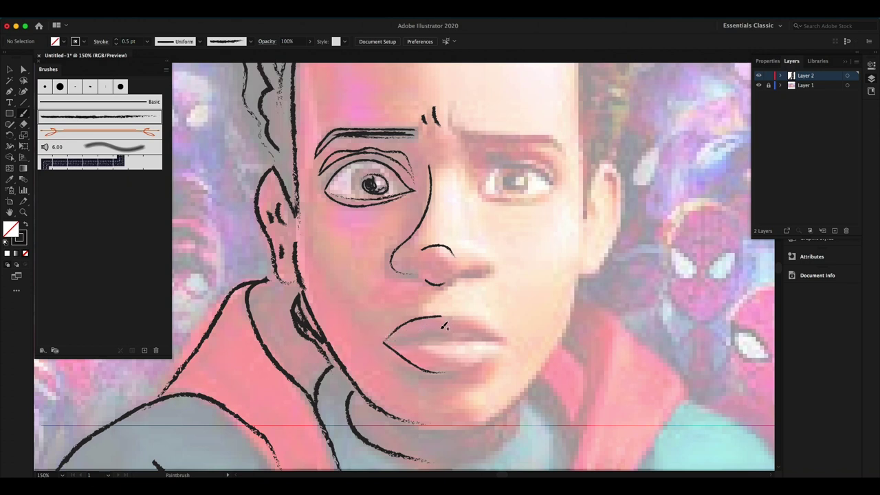
{"action": "left_click_drag", "start_coordinate": [438, 331], "coordinate": [385, 342]}
{"action": "scroll", "coordinate": [430, 338], "scroll_direction": "down", "scroll_amount": 5}
{"action": "scroll", "coordinate": [430, 337], "scroll_direction": "up", "scroll_amount": 5}
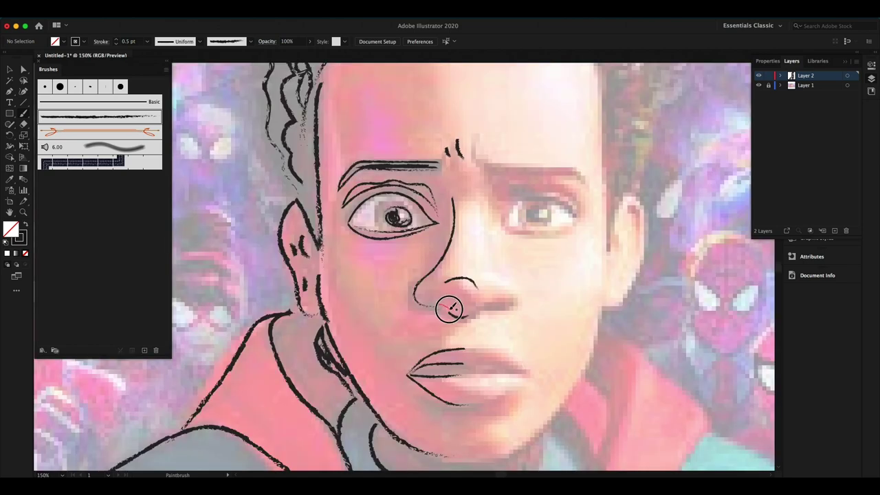
{"action": "scroll", "coordinate": [455, 308], "scroll_direction": "down", "scroll_amount": 1}
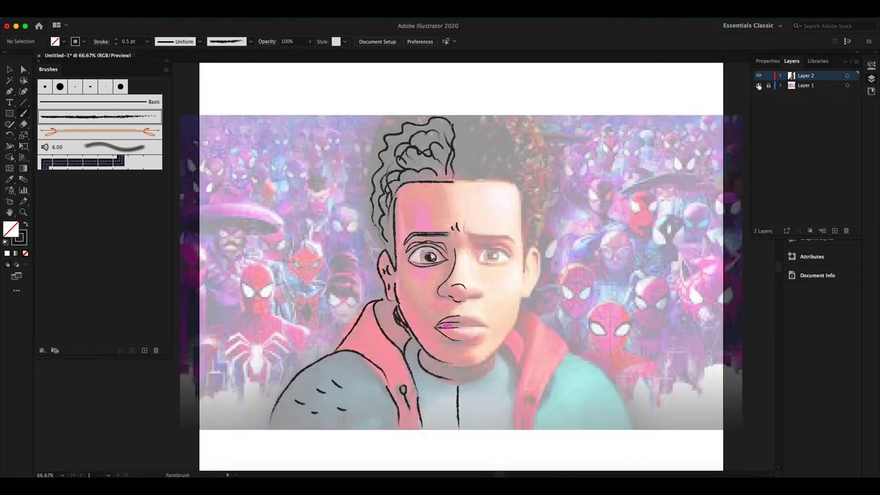
{"action": "left_click", "coordinate": [759, 86]}
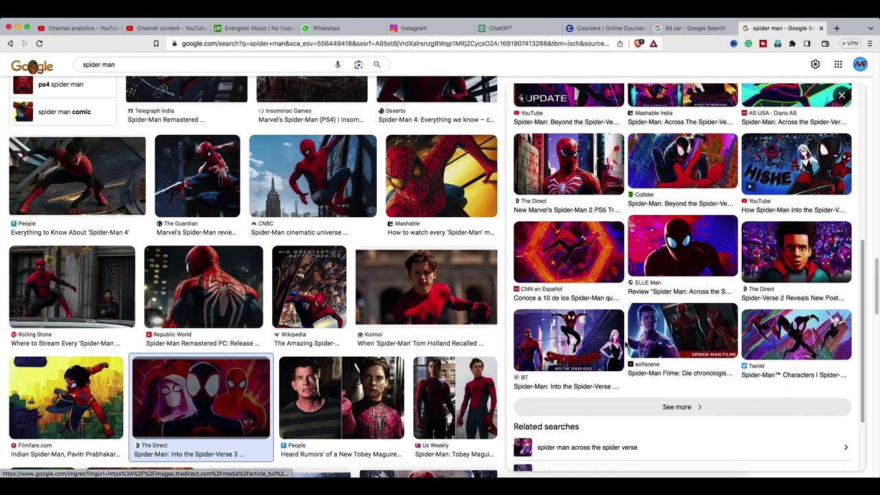
Step: Browse the spider man Google Images results in Brave, closing the open preview
{"action": "scroll", "coordinate": [626, 344], "scroll_direction": "up", "scroll_amount": 3}
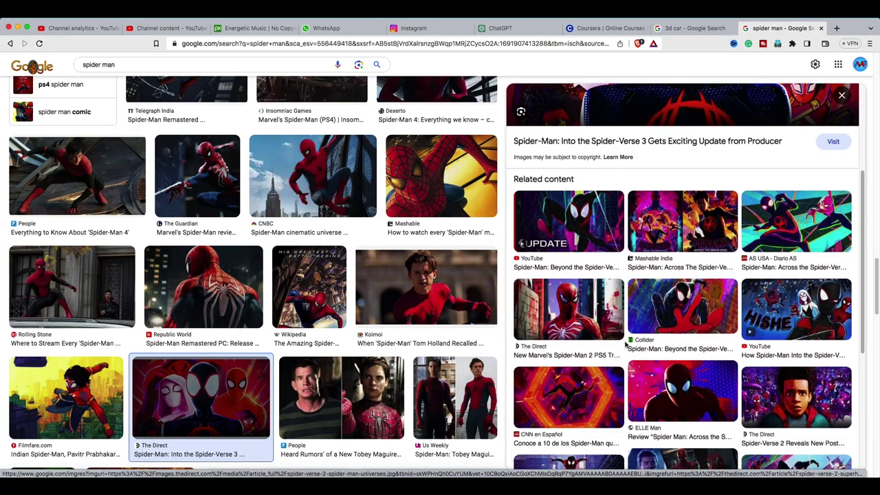
{"action": "scroll", "coordinate": [627, 345], "scroll_direction": "down", "scroll_amount": 5}
{"action": "left_click", "coordinate": [163, 391]}
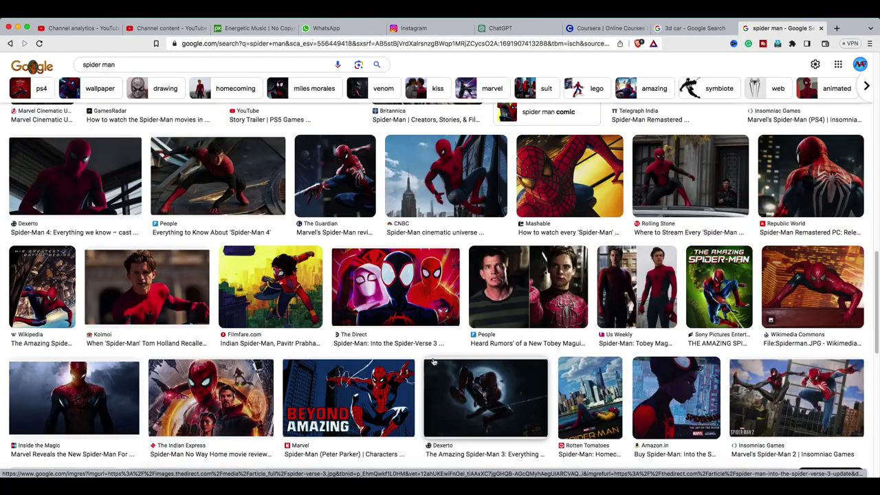
{"action": "scroll", "coordinate": [457, 353], "scroll_direction": "down", "scroll_amount": 5}
{"action": "scroll", "coordinate": [457, 352], "scroll_direction": "up", "scroll_amount": 5}
{"action": "scroll", "coordinate": [457, 353], "scroll_direction": "up", "scroll_amount": 5}
{"action": "scroll", "coordinate": [458, 353], "scroll_direction": "up", "scroll_amount": 5}
{"action": "scroll", "coordinate": [457, 353], "scroll_direction": "up", "scroll_amount": 5}
{"action": "scroll", "coordinate": [457, 353], "scroll_direction": "up", "scroll_amount": 1}
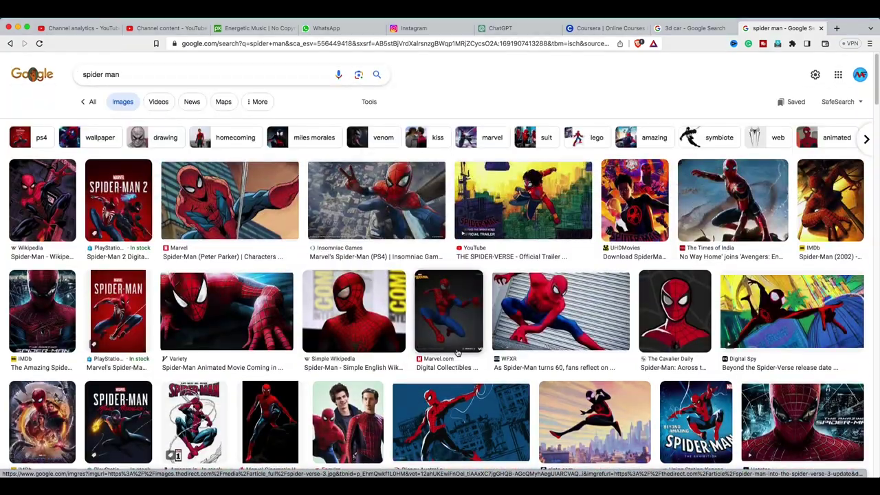
{"action": "scroll", "coordinate": [457, 353], "scroll_direction": "down", "scroll_amount": 5}
{"action": "scroll", "coordinate": [457, 353], "scroll_direction": "up", "scroll_amount": 2}
{"action": "scroll", "coordinate": [457, 353], "scroll_direction": "down", "scroll_amount": 3}
{"action": "scroll", "coordinate": [457, 353], "scroll_direction": "down", "scroll_amount": 5}
{"action": "scroll", "coordinate": [457, 353], "scroll_direction": "down", "scroll_amount": 5}
{"action": "scroll", "coordinate": [457, 353], "scroll_direction": "down", "scroll_amount": 5}
{"action": "scroll", "coordinate": [458, 353], "scroll_direction": "down", "scroll_amount": 5}
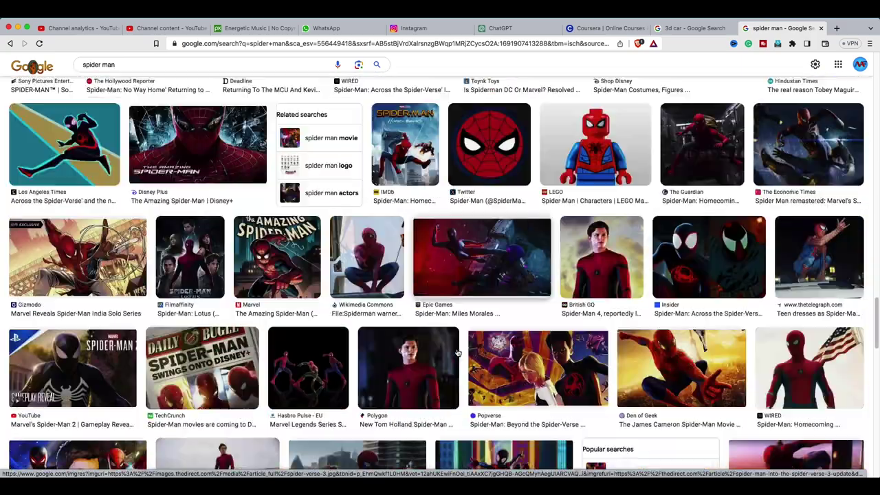
{"action": "scroll", "coordinate": [457, 353], "scroll_direction": "down", "scroll_amount": 5}
Step: Open a Spider-Verse image in the preview and copy it
{"action": "left_click", "coordinate": [457, 343]}
{"action": "right_click", "coordinate": [696, 200]}
{"action": "left_click", "coordinate": [715, 308]}
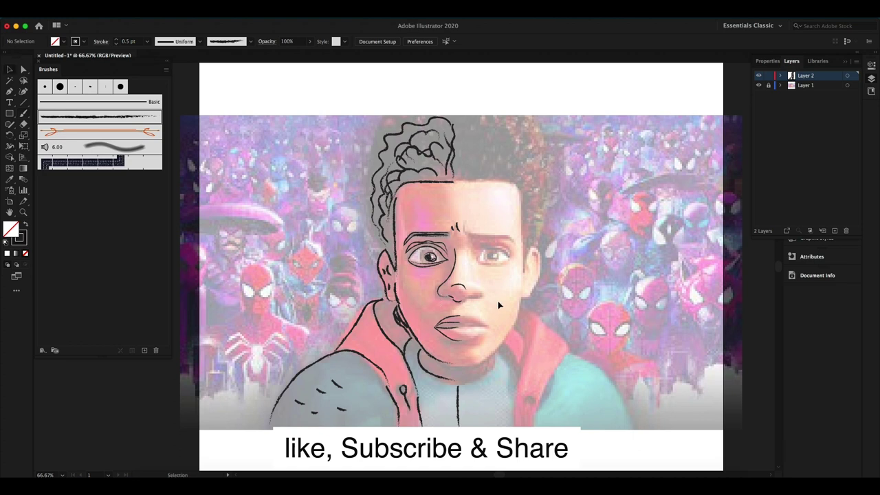
Step: Paste the copied Spider-Verse image and lower its opacity to 37%
{"action": "key", "text": "ctrl+v"}
{"action": "left_click_drag", "start_coordinate": [498, 300], "coordinate": [516, 306]}
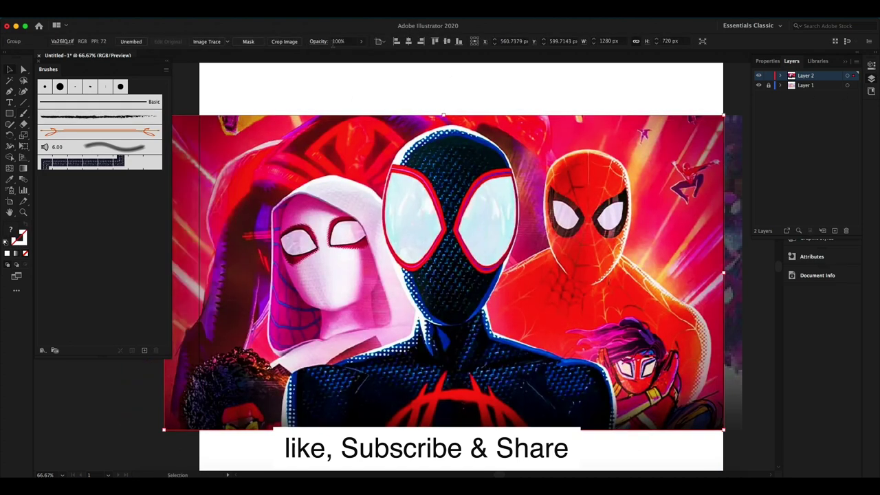
{"action": "left_click_drag", "start_coordinate": [356, 58], "coordinate": [338, 57]}
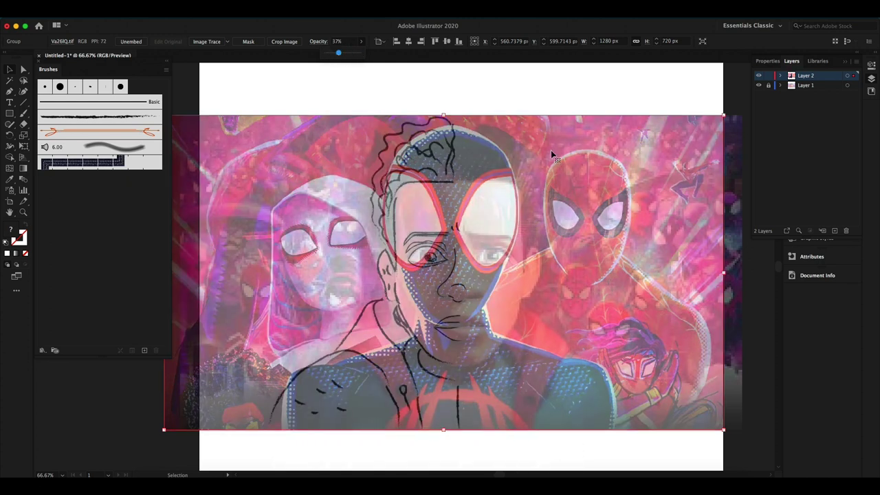
Step: Scale and position the image to about 1661 × 934 px, covering the artboard
{"action": "left_click_drag", "start_coordinate": [727, 430], "coordinate": [741, 440]}
{"action": "left_click_drag", "start_coordinate": [532, 134], "coordinate": [538, 138]}
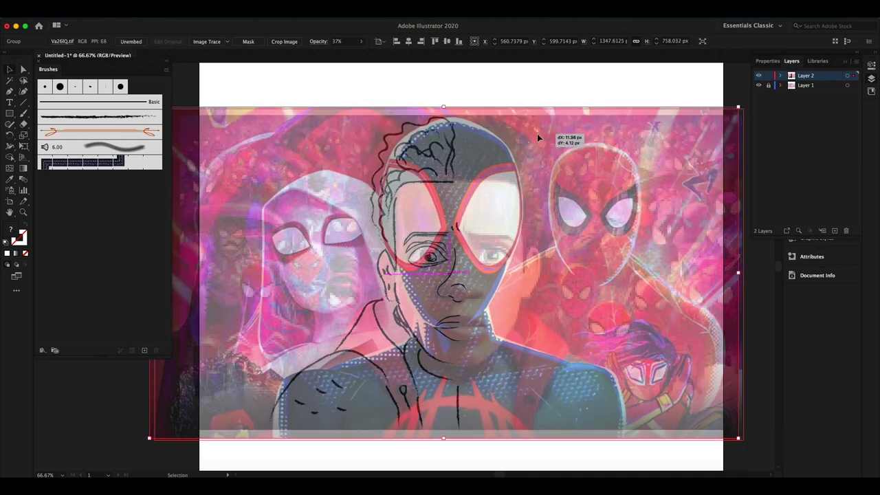
{"action": "scroll", "coordinate": [464, 220], "scroll_direction": "down", "scroll_amount": 2}
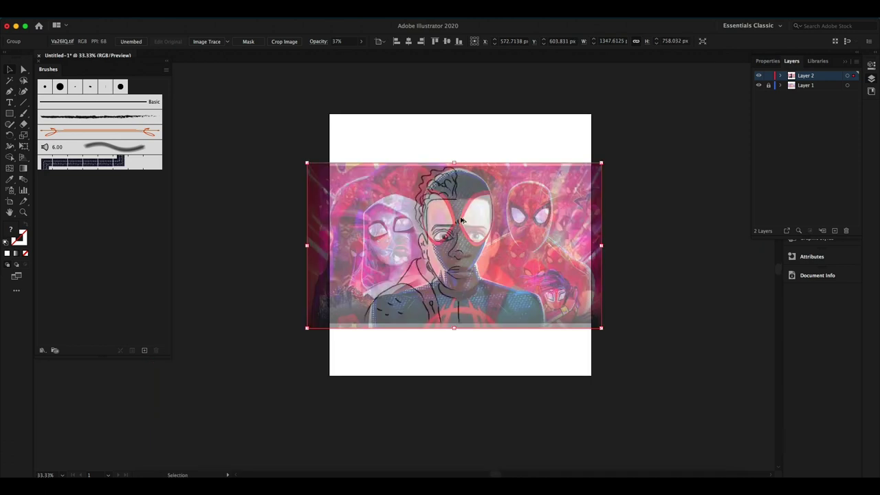
{"action": "left_click_drag", "start_coordinate": [603, 339], "coordinate": [636, 349]}
{"action": "left_click_drag", "start_coordinate": [511, 227], "coordinate": [512, 237]}
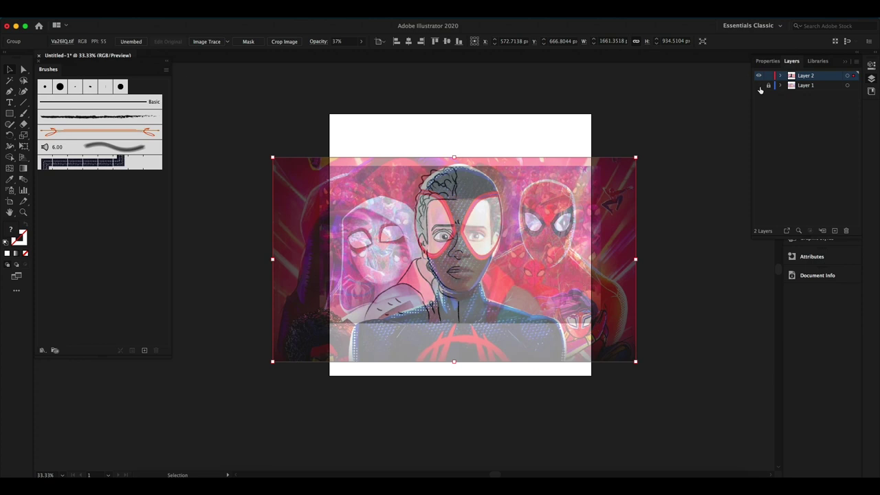
{"action": "scroll", "coordinate": [471, 227], "scroll_direction": "up", "scroll_amount": 1}
{"action": "scroll", "coordinate": [471, 227], "scroll_direction": "up", "scroll_amount": 1}
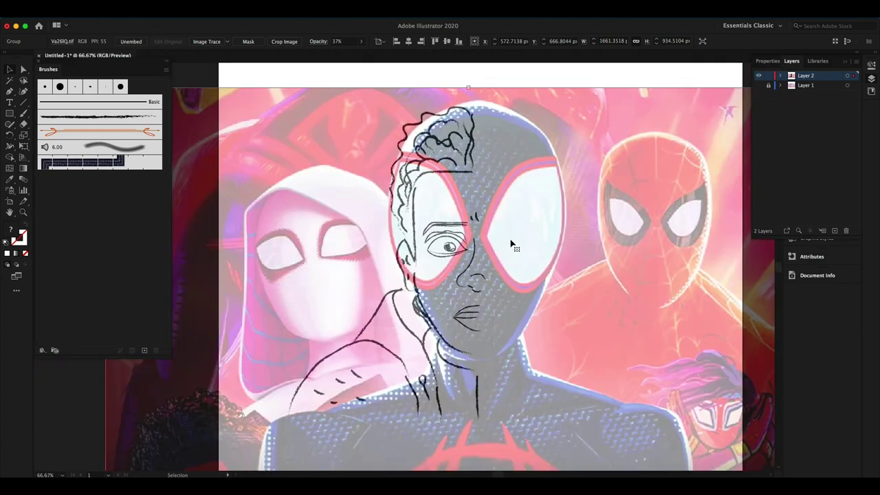
Step: On a new layer, paint white strokes along the mask's head outline and right edge
{"action": "left_click", "coordinate": [835, 233]}
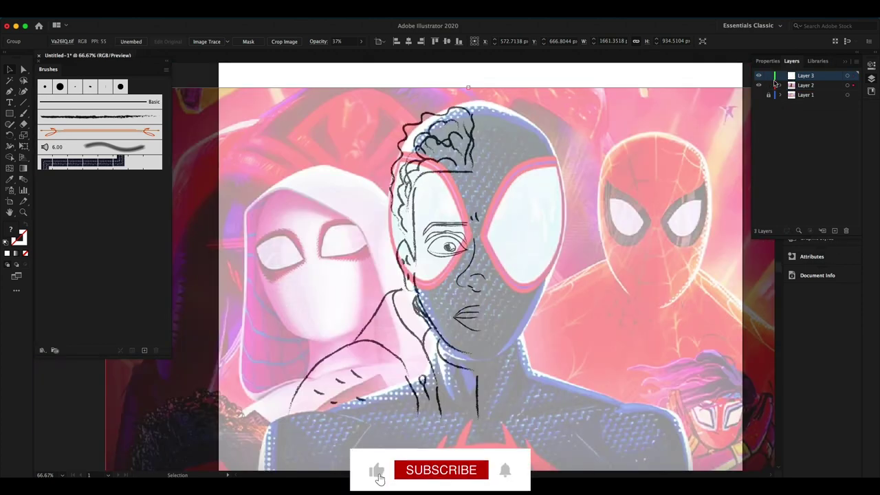
{"action": "scroll", "coordinate": [481, 158], "scroll_direction": "up", "scroll_amount": 1}
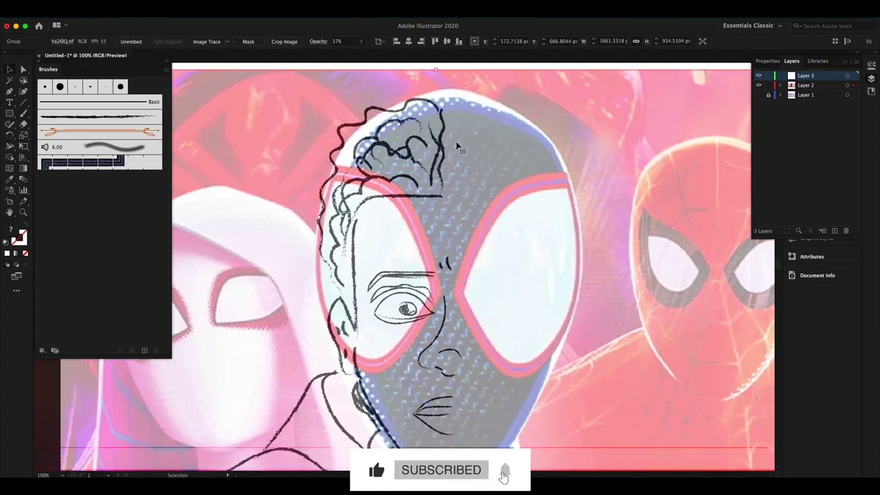
{"action": "key", "text": "b"}
{"action": "key", "text": "ctrl+shift+a"}
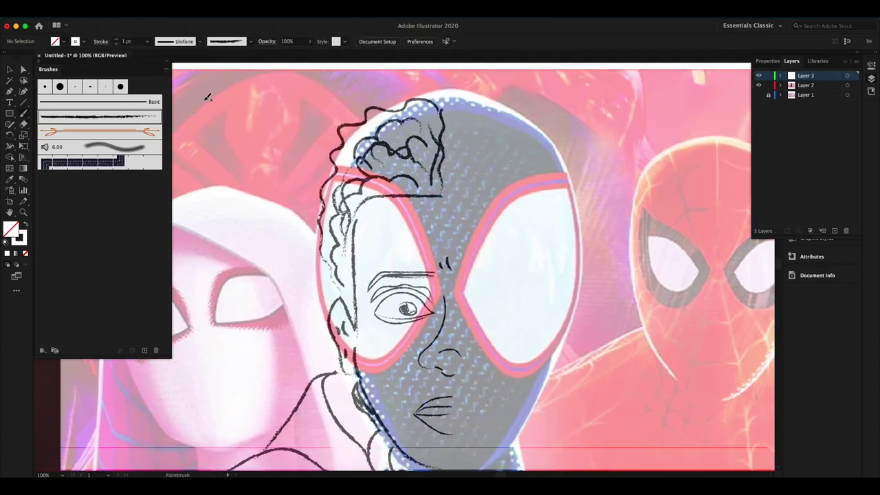
{"action": "left_click_drag", "start_coordinate": [451, 106], "coordinate": [572, 186]}
{"action": "scroll", "coordinate": [558, 245], "scroll_direction": "down", "scroll_amount": 1}
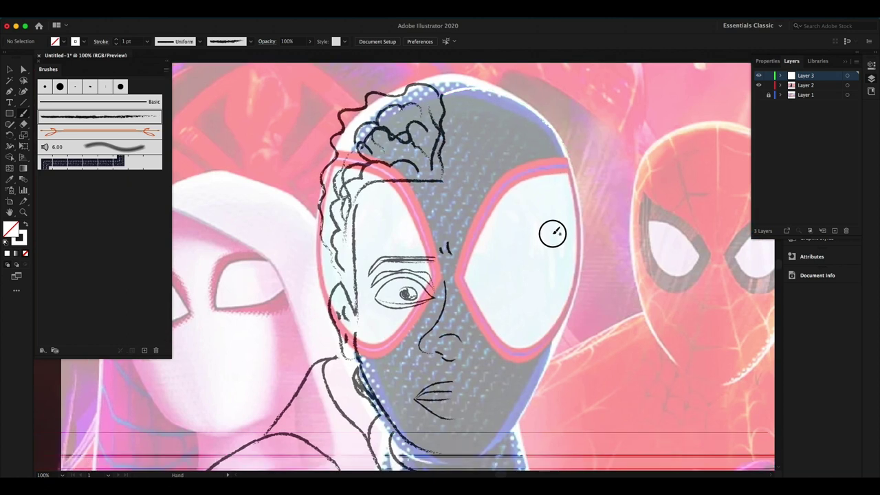
{"action": "scroll", "coordinate": [556, 232], "scroll_direction": "down", "scroll_amount": 1}
{"action": "mouse_move", "coordinate": [579, 209]}
{"action": "left_mouse_down"}
{"action": "mouse_move", "coordinate": [493, 426]}
{"action": "mouse_move", "coordinate": [435, 424]}
{"action": "left_mouse_up"}
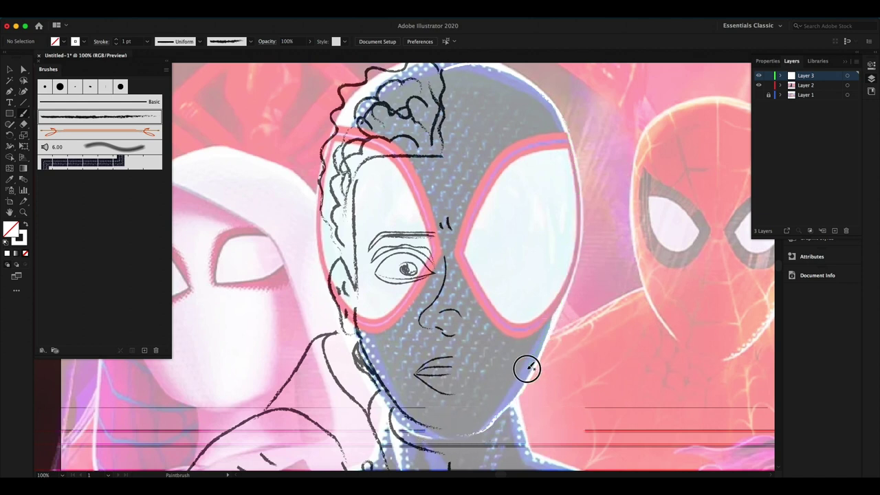
{"action": "left_click_drag", "start_coordinate": [580, 180], "coordinate": [542, 326]}
Step: Outline the right eye of the mask with white brush strokes
{"action": "left_click", "coordinate": [760, 85]}
{"action": "left_click", "coordinate": [760, 86]}
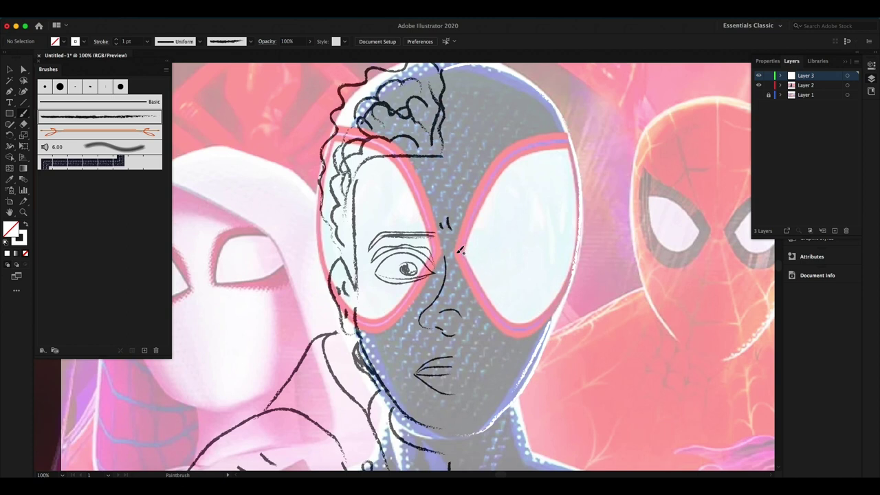
{"action": "left_click_drag", "start_coordinate": [465, 275], "coordinate": [545, 317]}
{"action": "left_click_drag", "start_coordinate": [499, 180], "coordinate": [566, 151]}
{"action": "mouse_move", "coordinate": [578, 198]}
{"action": "left_mouse_down"}
{"action": "mouse_move", "coordinate": [571, 259]}
{"action": "mouse_move", "coordinate": [548, 309]}
{"action": "mouse_move", "coordinate": [502, 310]}
{"action": "mouse_move", "coordinate": [474, 268]}
{"action": "mouse_move", "coordinate": [471, 232]}
{"action": "mouse_move", "coordinate": [495, 183]}
{"action": "left_mouse_up"}
{"action": "left_click_drag", "start_coordinate": [469, 300], "coordinate": [478, 252]}
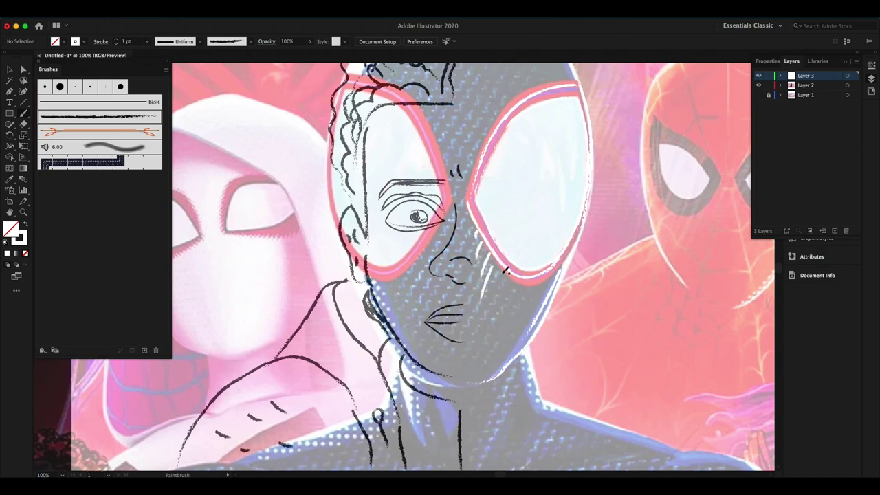
Step: Hatch white web lines across the mask's right cheek and forehead
{"action": "left_click_drag", "start_coordinate": [529, 289], "coordinate": [515, 350]}
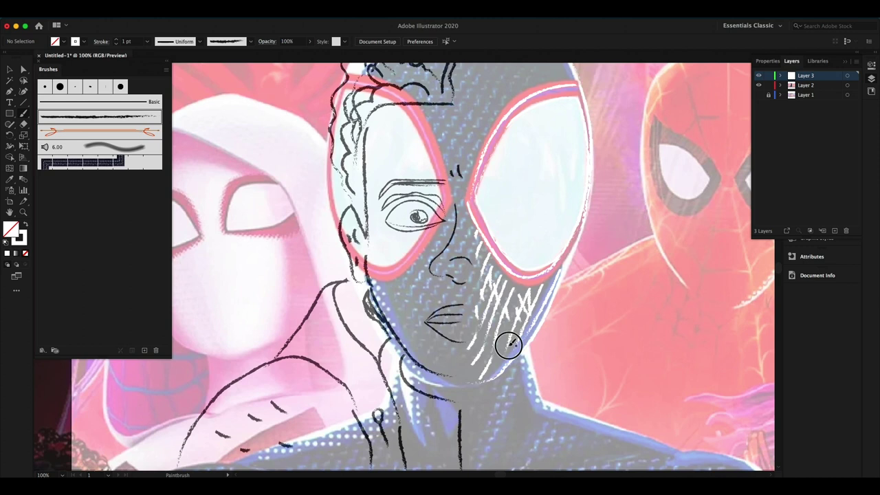
{"action": "scroll", "coordinate": [478, 262], "scroll_direction": "up", "scroll_amount": 4}
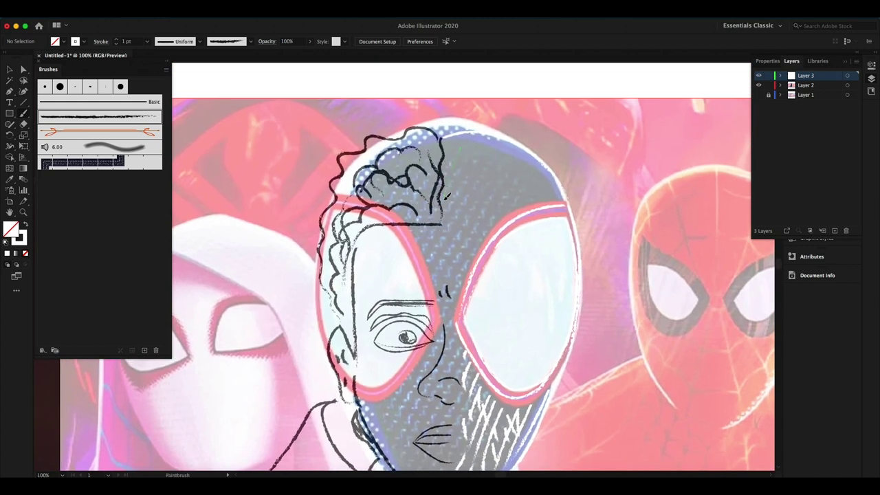
{"action": "mouse_move", "coordinate": [498, 158]}
{"action": "left_mouse_down"}
{"action": "mouse_move", "coordinate": [460, 196]}
{"action": "mouse_move", "coordinate": [447, 237]}
{"action": "left_mouse_up"}
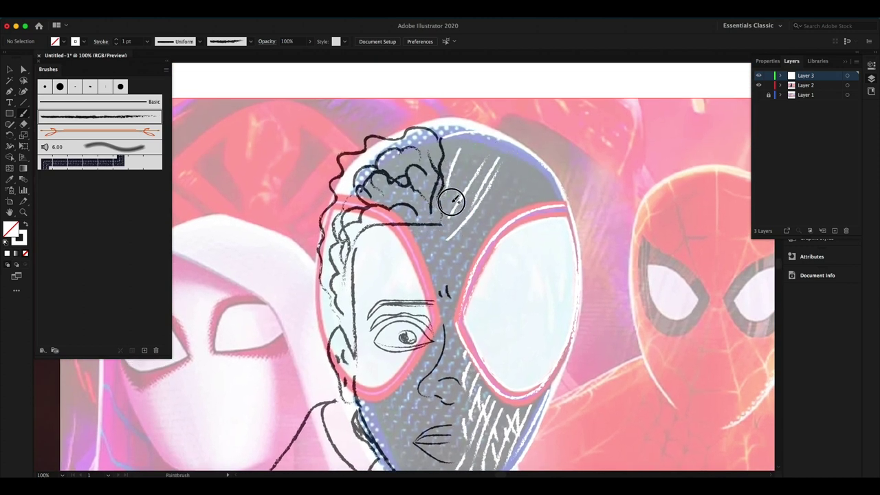
{"action": "left_click_drag", "start_coordinate": [526, 151], "coordinate": [474, 236]}
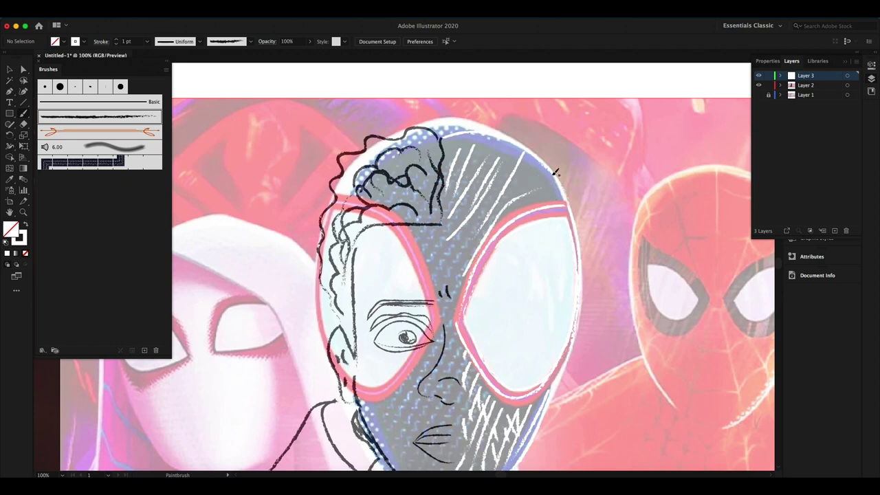
{"action": "mouse_move", "coordinate": [474, 219]}
{"action": "left_mouse_down"}
{"action": "mouse_move", "coordinate": [491, 176]}
{"action": "mouse_move", "coordinate": [511, 172]}
{"action": "left_mouse_up"}
{"action": "scroll", "coordinate": [596, 154], "scroll_direction": "down", "scroll_amount": 3}
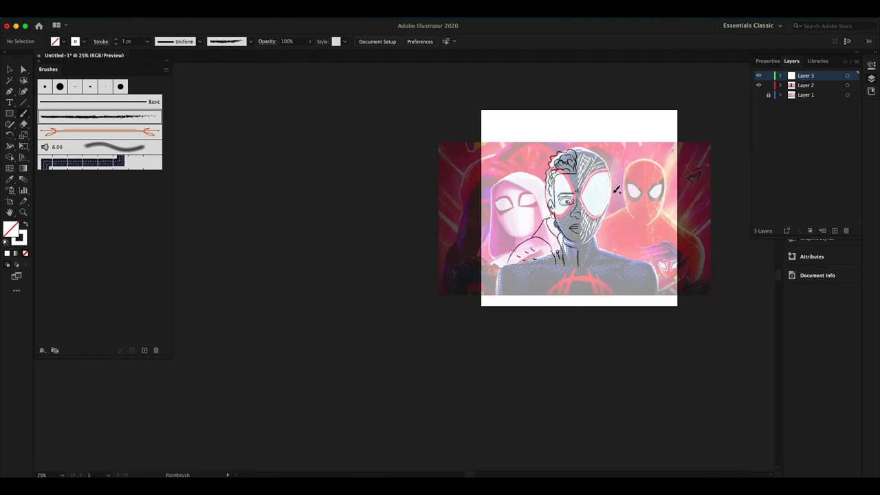
{"action": "scroll", "coordinate": [485, 190], "scroll_direction": "down", "scroll_amount": 4}
{"action": "scroll", "coordinate": [486, 191], "scroll_direction": "up", "scroll_amount": 2}
{"action": "left_click_drag", "start_coordinate": [10, 113], "coordinate": [48, 112]}
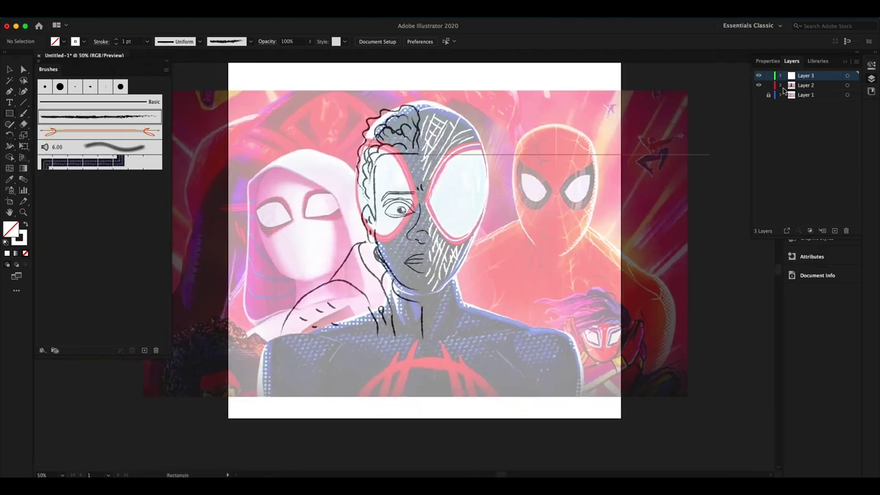
Step: Draw an artboard-sized rectangle filled FF2E2E red and send it to the back
{"action": "left_click_drag", "start_coordinate": [474, 434], "coordinate": [616, 453]}
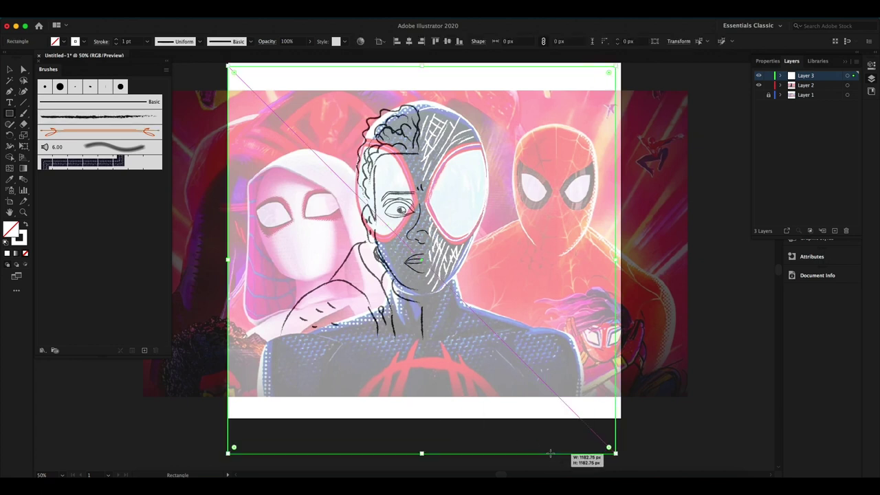
{"action": "double_click", "coordinate": [10, 230]}
{"action": "left_click", "coordinate": [648, 151]}
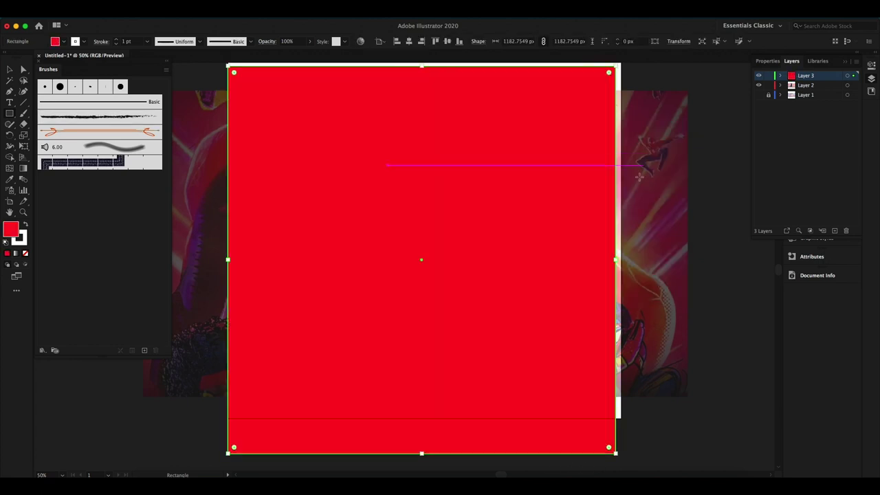
{"action": "key", "text": "ctrl+shift+bracketleft"}
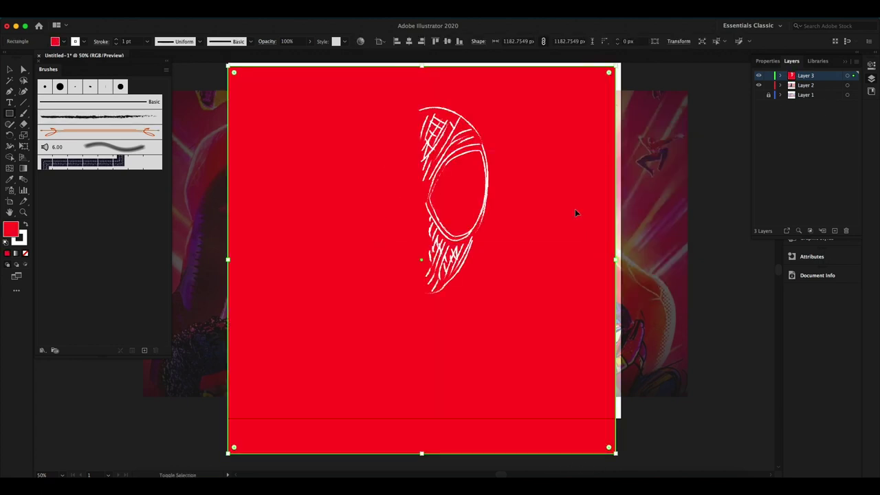
Step: Hide the red rectangle in the Layers panel so the reference shows through
{"action": "left_click", "coordinate": [759, 84]}
{"action": "left_click", "coordinate": [759, 84]}
{"action": "left_click", "coordinate": [780, 75]}
{"action": "scroll", "coordinate": [804, 151], "scroll_direction": "down", "scroll_amount": 1}
{"action": "left_click", "coordinate": [759, 201]}
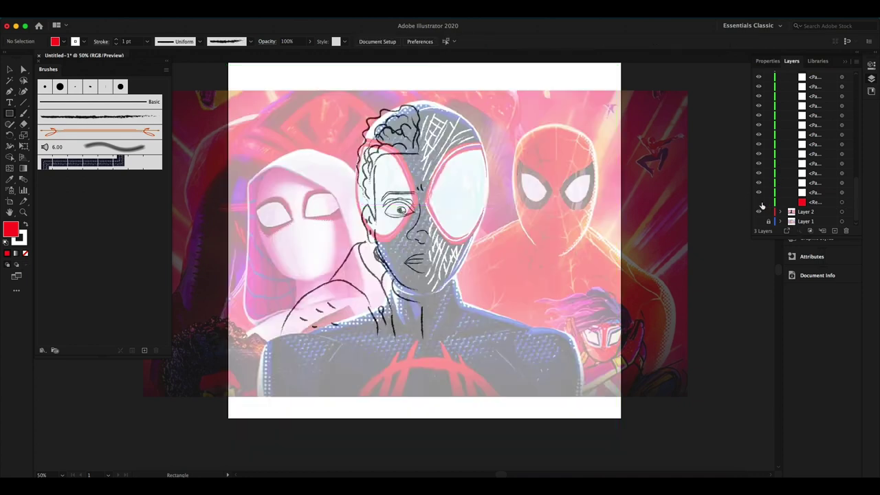
{"action": "key", "text": "ctrl+equal"}
{"action": "scroll", "coordinate": [805, 138], "scroll_direction": "up", "scroll_amount": 1}
Step: Paint white strokes along the right shoulder edge, with a diagonal and an arc
{"action": "key", "text": "ctrl+equal"}
{"action": "key", "text": "ctrl+equal"}
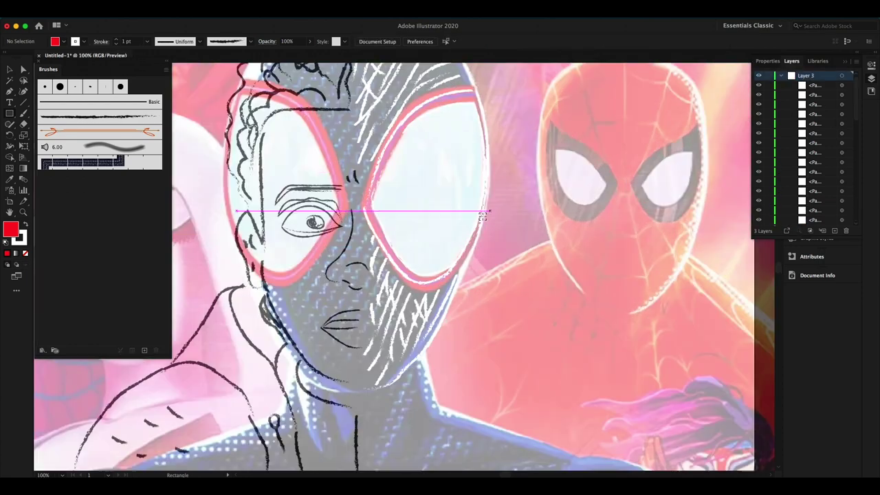
{"action": "scroll", "coordinate": [509, 192], "scroll_direction": "up", "scroll_amount": 5}
{"action": "key", "text": "b"}
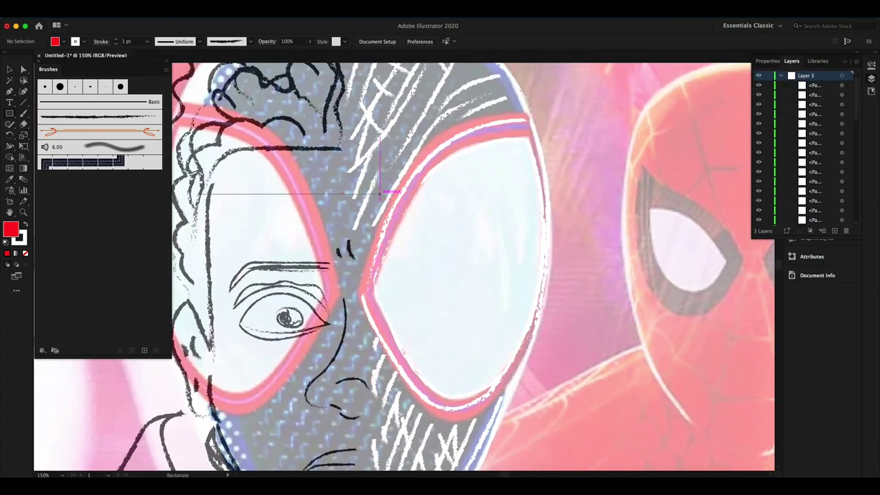
{"action": "scroll", "coordinate": [406, 123], "scroll_direction": "up", "scroll_amount": 5}
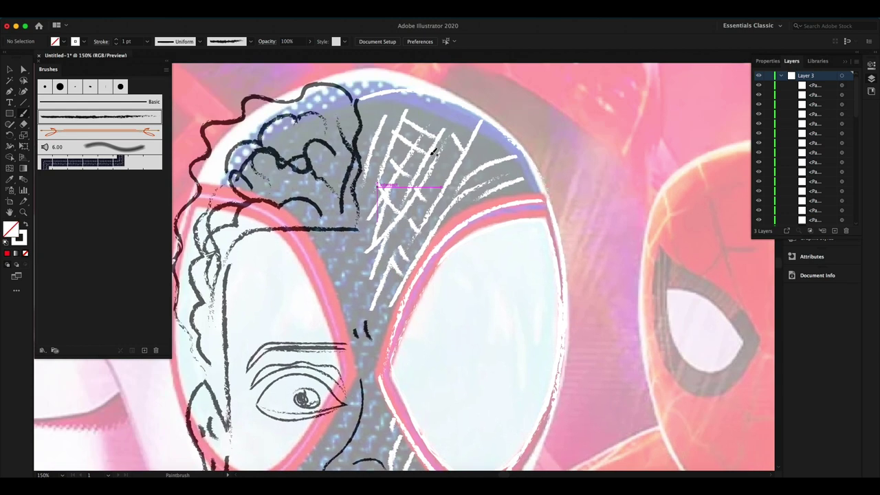
{"action": "scroll", "coordinate": [374, 334], "scroll_direction": "down", "scroll_amount": 5}
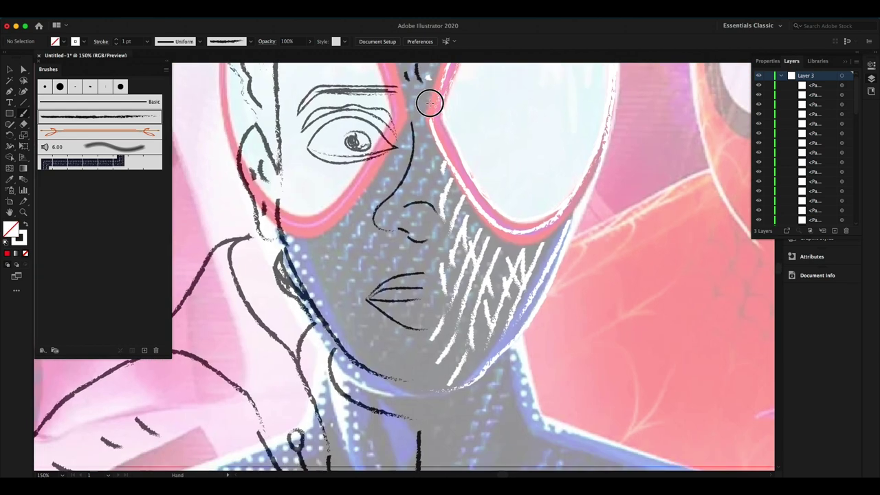
{"action": "scroll", "coordinate": [417, 213], "scroll_direction": "down", "scroll_amount": 3}
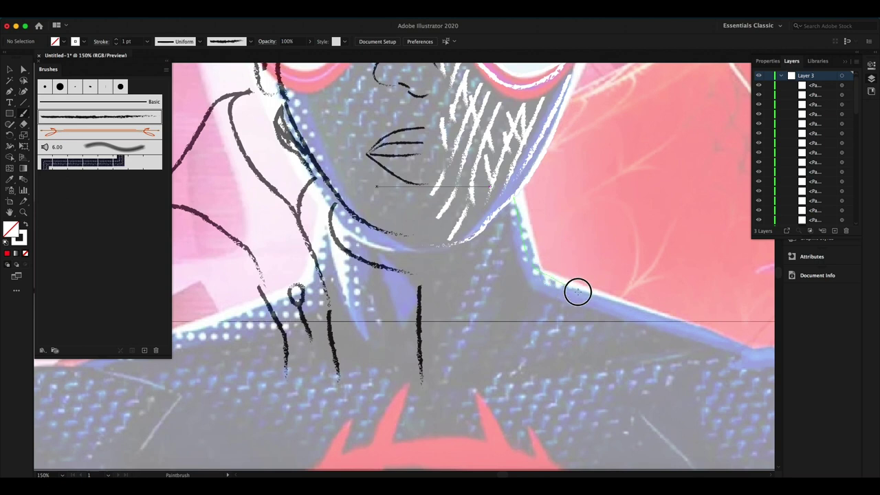
{"action": "scroll", "coordinate": [575, 291], "scroll_direction": "down", "scroll_amount": 4}
{"action": "scroll", "coordinate": [523, 275], "scroll_direction": "right", "scroll_amount": 3}
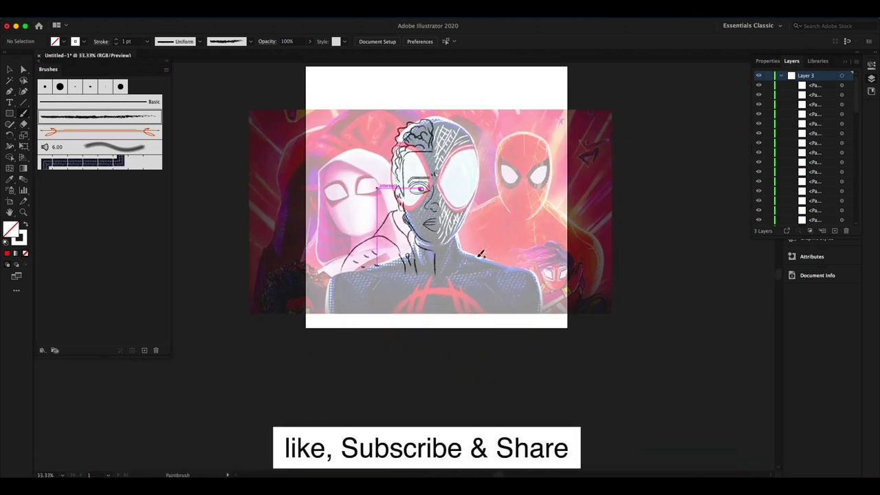
{"action": "scroll", "coordinate": [481, 254], "scroll_direction": "right", "scroll_amount": 2}
{"action": "scroll", "coordinate": [441, 245], "scroll_direction": "up", "scroll_amount": 2}
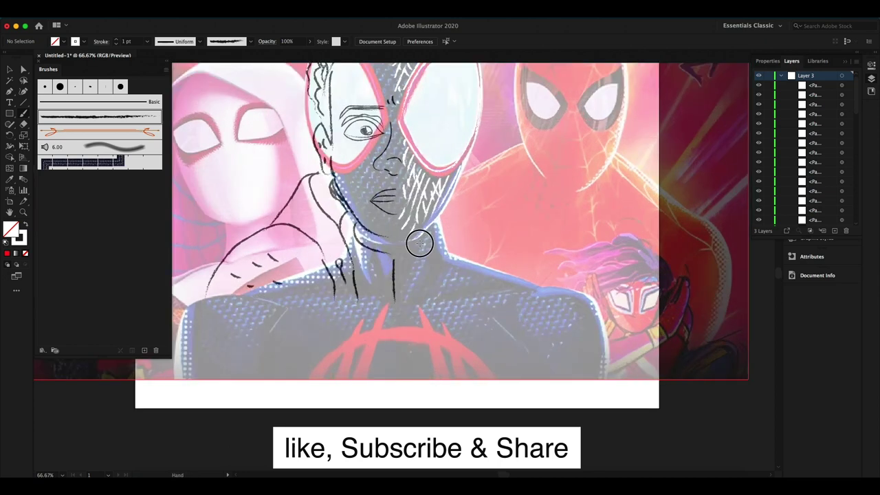
{"action": "scroll", "coordinate": [447, 234], "scroll_direction": "left", "scroll_amount": 2}
{"action": "left_click_drag", "start_coordinate": [481, 236], "coordinate": [653, 372]}
{"action": "left_click_drag", "start_coordinate": [564, 347], "coordinate": [534, 321]}
{"action": "left_click_drag", "start_coordinate": [588, 340], "coordinate": [577, 297]}
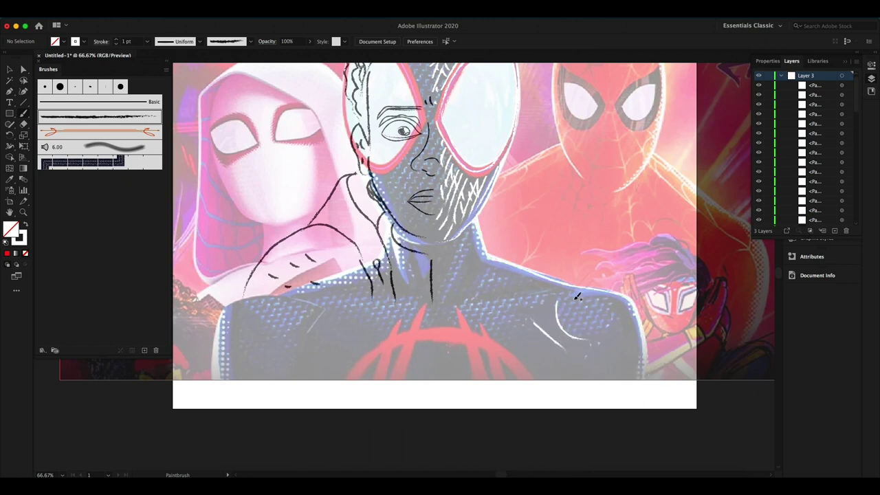
Step: Add white strokes running down the neck and along the collar
{"action": "left_click_drag", "start_coordinate": [506, 299], "coordinate": [481, 302]}
{"action": "left_click_drag", "start_coordinate": [481, 269], "coordinate": [454, 308]}
{"action": "left_click_drag", "start_coordinate": [467, 242], "coordinate": [447, 282]}
{"action": "left_click_drag", "start_coordinate": [462, 238], "coordinate": [447, 280]}
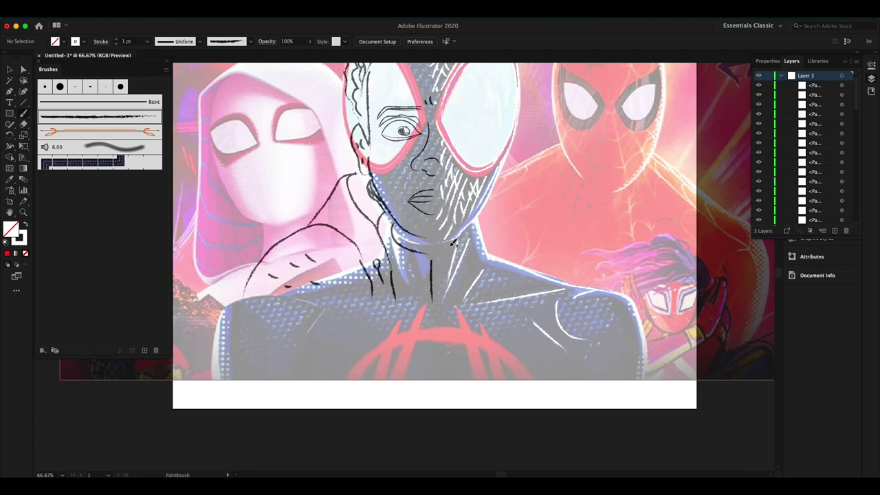
{"action": "scroll", "coordinate": [454, 255], "scroll_direction": "down", "scroll_amount": 2}
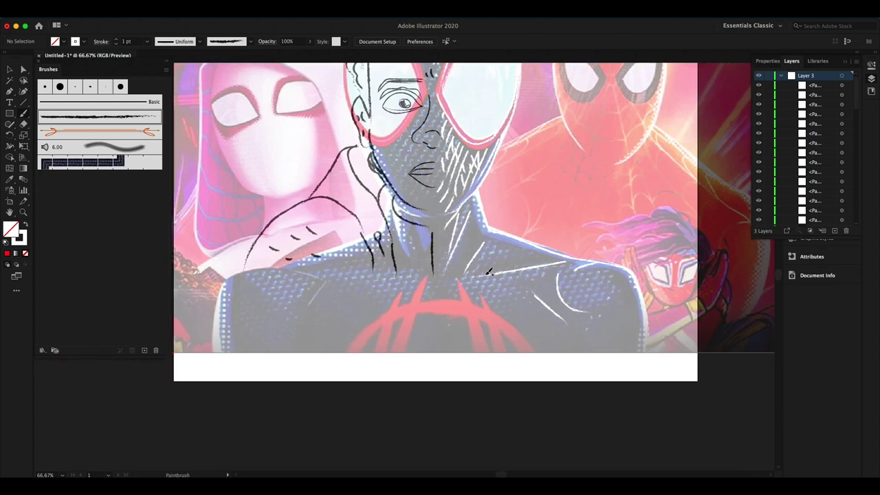
{"action": "scroll", "coordinate": [536, 258], "scroll_direction": "down", "scroll_amount": 2, "text": "alt"}
{"action": "scroll", "coordinate": [481, 275], "scroll_direction": "up", "scroll_amount": 1, "text": "alt"}
Step: Outline the chest's spider emblem with a few thin white brush lines
{"action": "scroll", "coordinate": [452, 291], "scroll_direction": "up", "scroll_amount": 2, "text": "alt"}
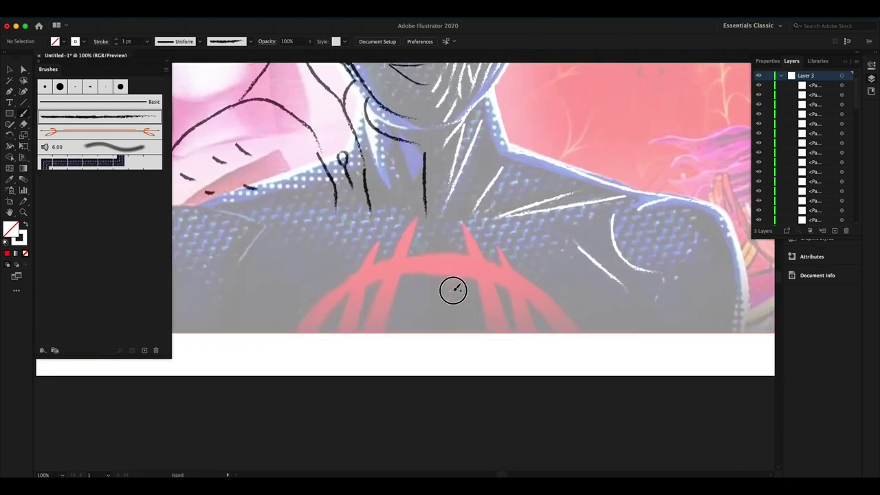
{"action": "mouse_move", "coordinate": [463, 224]}
{"action": "left_mouse_down"}
{"action": "mouse_move", "coordinate": [483, 259]}
{"action": "mouse_move", "coordinate": [574, 330]}
{"action": "mouse_move", "coordinate": [523, 294]}
{"action": "mouse_move", "coordinate": [504, 329]}
{"action": "left_mouse_up"}
{"action": "left_click_drag", "start_coordinate": [482, 281], "coordinate": [489, 330]}
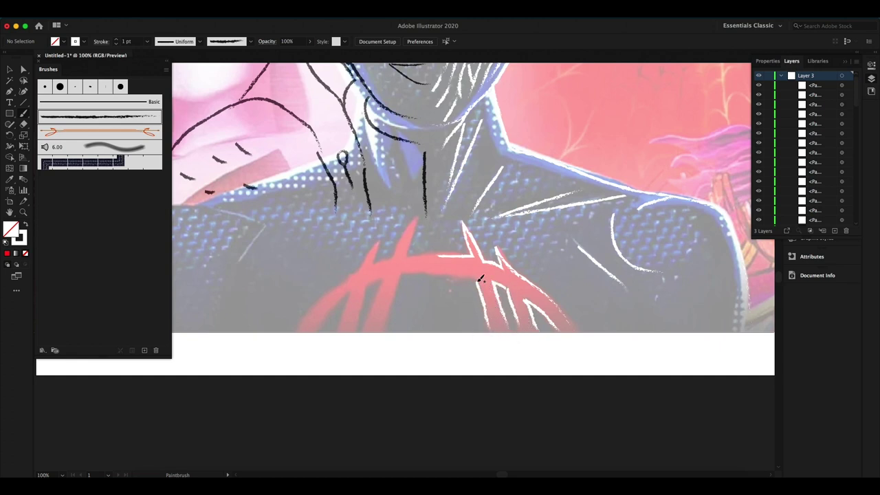
{"action": "scroll", "coordinate": [435, 269], "scroll_direction": "down", "scroll_amount": 1}
{"action": "scroll", "coordinate": [438, 269], "scroll_direction": "down", "scroll_amount": 1}
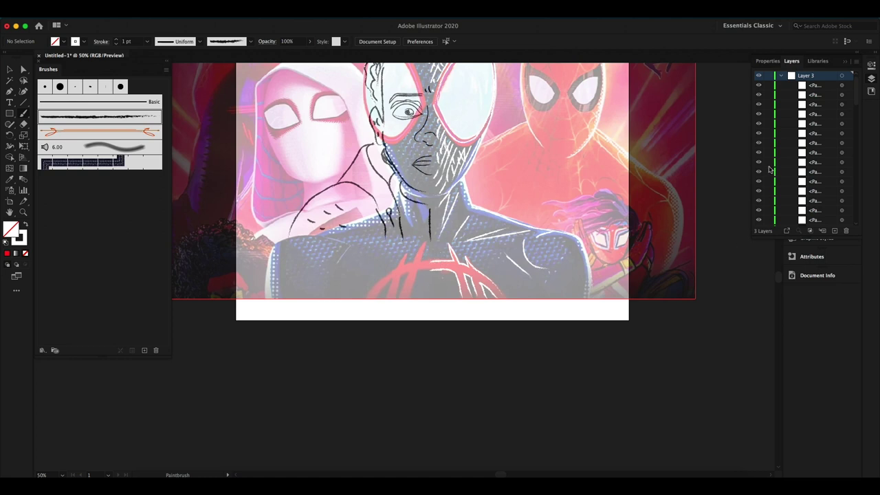
Step: Select the placed reference photo, expand its layer and hide it
{"action": "scroll", "coordinate": [770, 169], "scroll_direction": "down", "scroll_amount": 5}
{"action": "left_click", "coordinate": [759, 221]}
{"action": "left_click", "coordinate": [759, 221]}
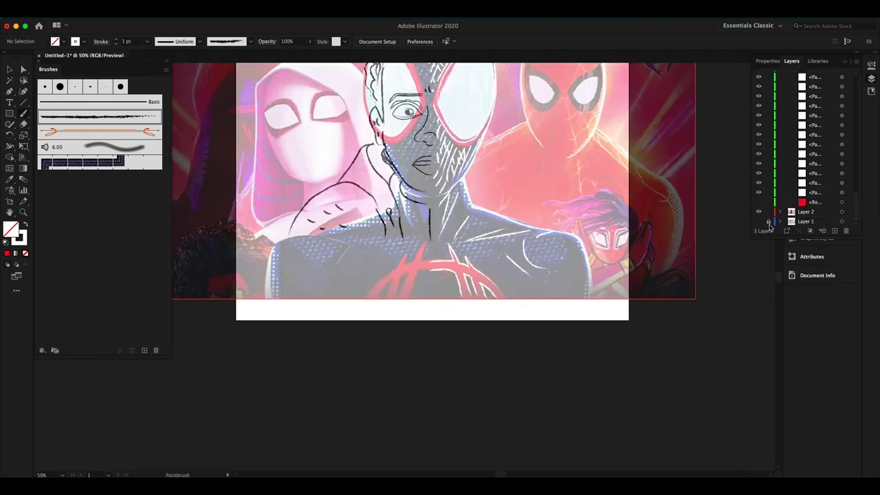
{"action": "scroll", "coordinate": [570, 248], "scroll_direction": "down", "scroll_amount": 1}
{"action": "left_click_drag", "start_coordinate": [549, 184], "coordinate": [528, 201]}
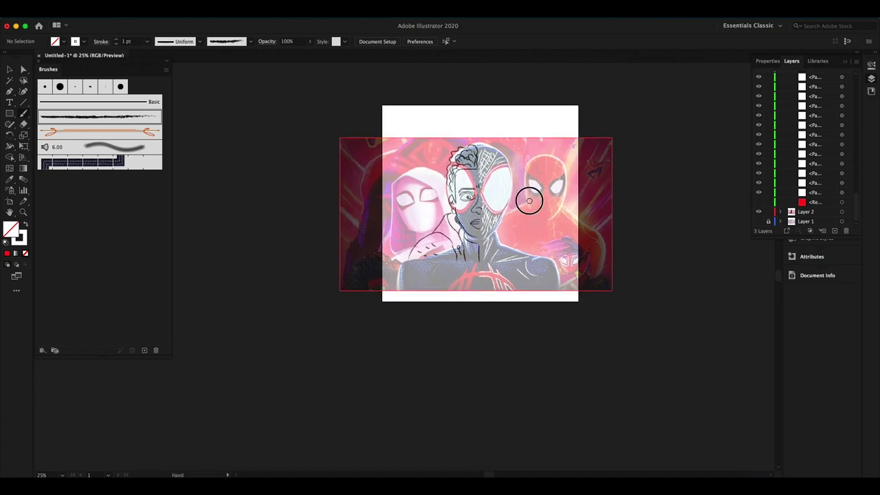
{"action": "left_click", "coordinate": [540, 163]}
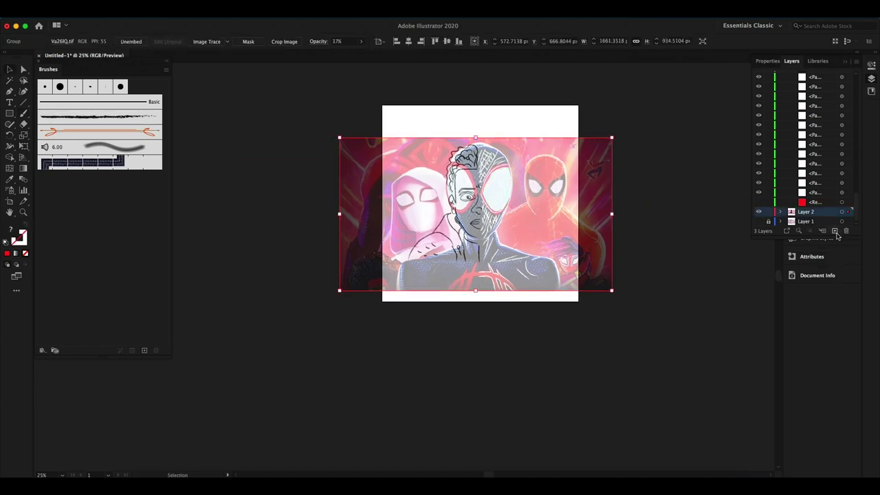
{"action": "left_click", "coordinate": [780, 212]}
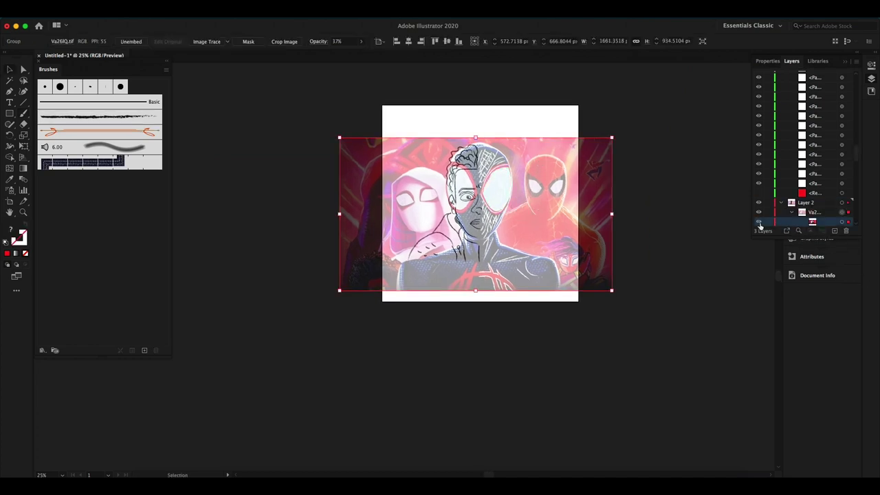
{"action": "left_click", "coordinate": [760, 222]}
Step: Turn on the red background rectangle's visibility and select it
{"action": "scroll", "coordinate": [811, 165], "scroll_direction": "down", "scroll_amount": 3}
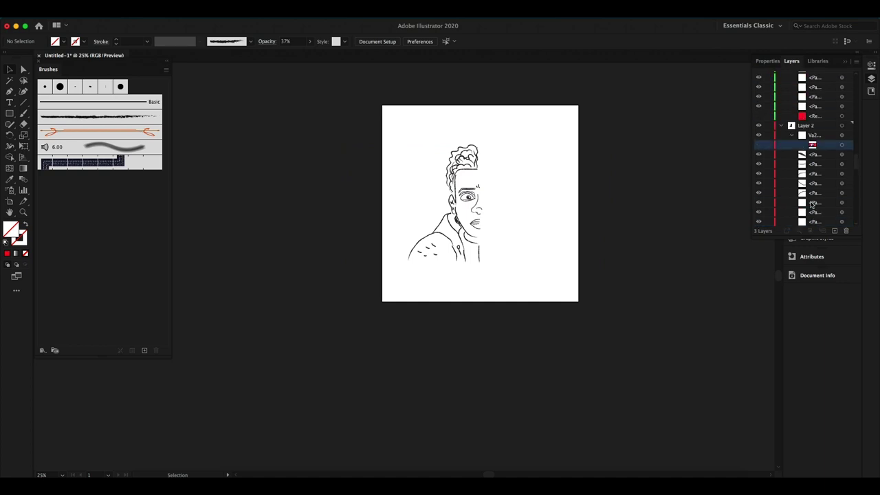
{"action": "left_click", "coordinate": [759, 136]}
{"action": "left_click", "coordinate": [799, 136]}
{"action": "scroll", "coordinate": [798, 206], "scroll_direction": "down", "scroll_amount": 2}
{"action": "scroll", "coordinate": [807, 200], "scroll_direction": "up", "scroll_amount": 5}
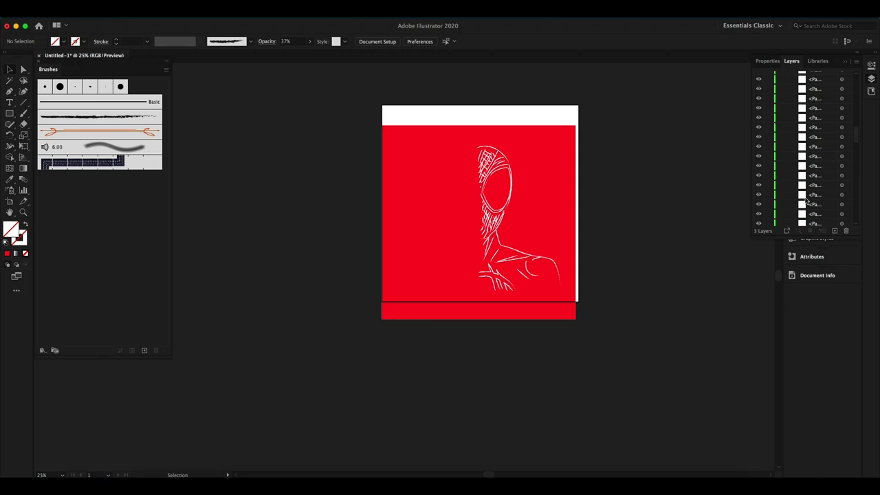
Step: Float the Layers panel as its own window and make it taller
{"action": "left_click_drag", "start_coordinate": [871, 77], "coordinate": [693, 92]}
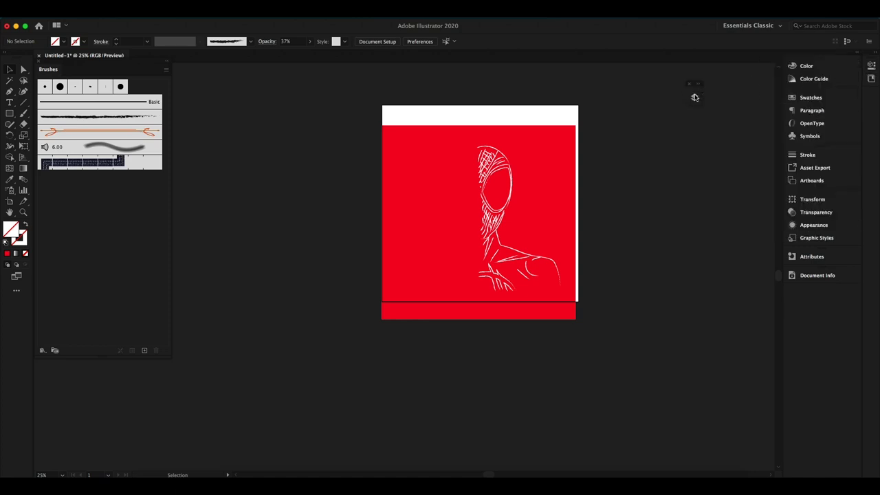
{"action": "left_click_drag", "start_coordinate": [702, 258], "coordinate": [702, 451]}
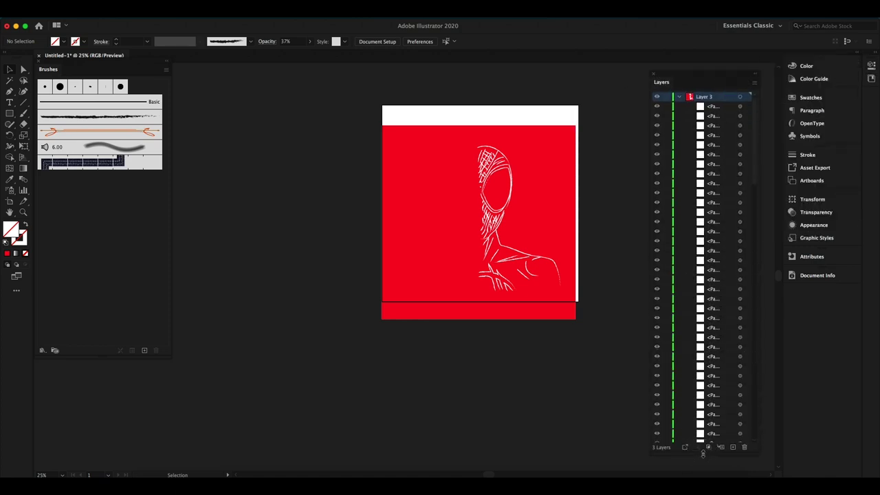
{"action": "scroll", "coordinate": [405, 181], "scroll_direction": "up", "scroll_amount": 3}
{"action": "scroll", "coordinate": [409, 137], "scroll_direction": "down", "scroll_amount": 1}
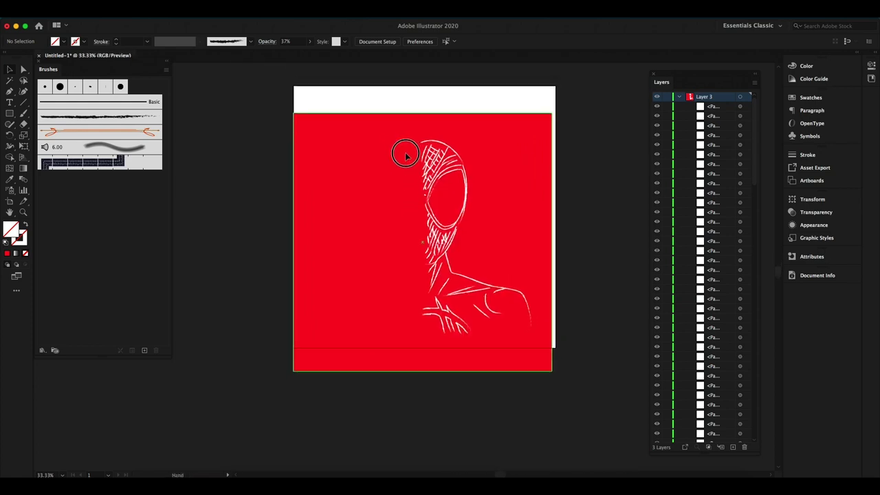
Step: Resize the red rectangle into a 1265.88 px square covering the artboard
{"action": "left_click_drag", "start_coordinate": [525, 148], "coordinate": [526, 131]}
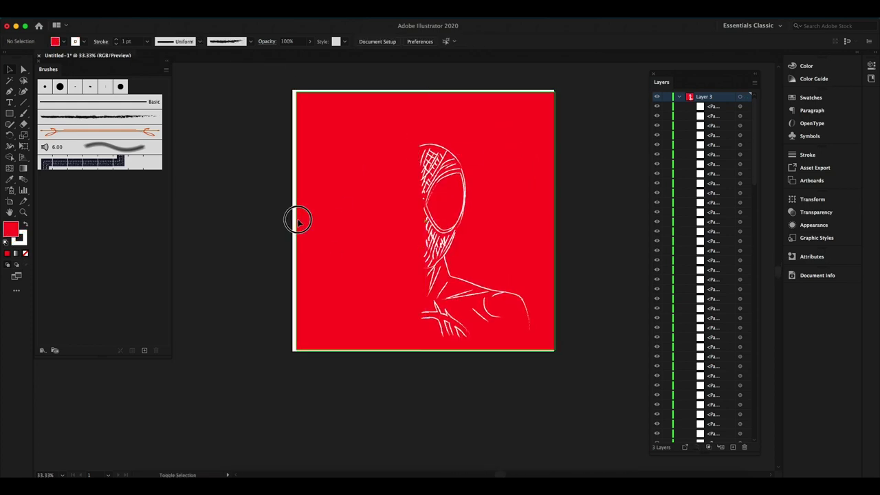
{"action": "left_click_drag", "start_coordinate": [296, 220], "coordinate": [279, 221]}
{"action": "left_click_drag", "start_coordinate": [417, 90], "coordinate": [417, 83]}
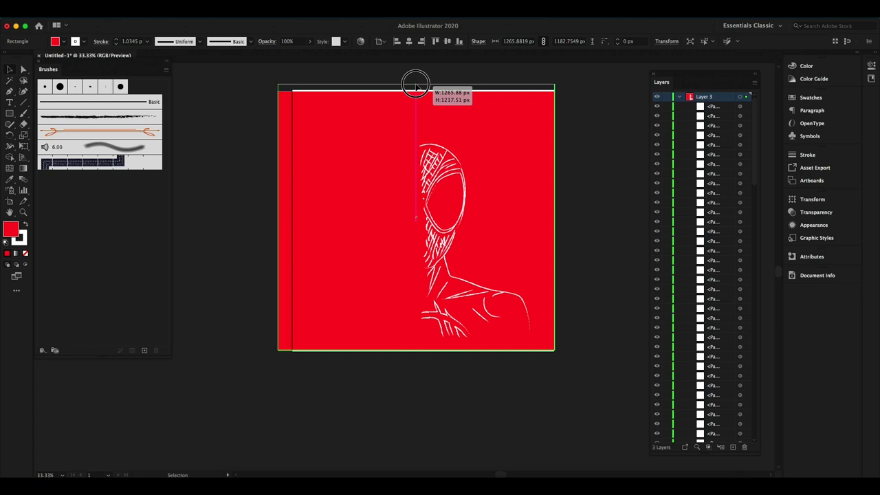
{"action": "left_click_drag", "start_coordinate": [416, 351], "coordinate": [416, 360]}
{"action": "left_click_drag", "start_coordinate": [496, 255], "coordinate": [493, 263]}
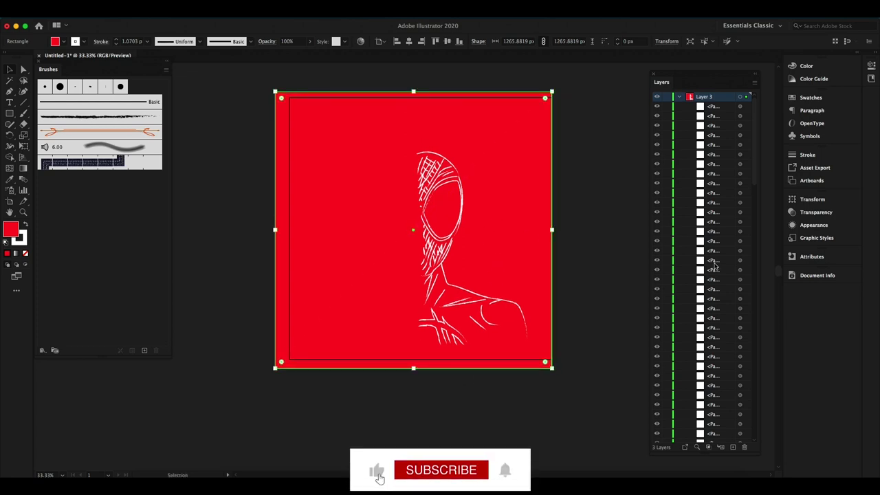
{"action": "scroll", "coordinate": [715, 266], "scroll_direction": "down", "scroll_amount": 5}
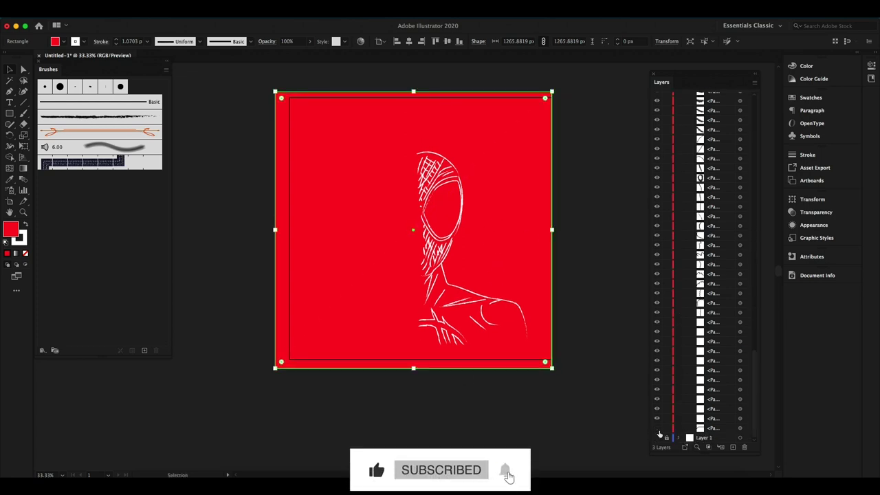
Step: Collapse Layer 3, move Layer 2 above it, and zoom in
{"action": "left_click_drag", "start_coordinate": [754, 365], "coordinate": [757, 98]}
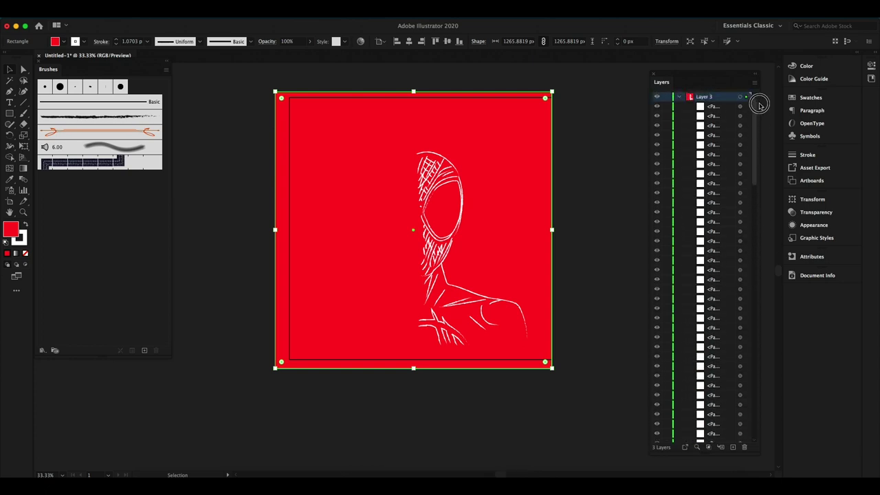
{"action": "left_click", "coordinate": [677, 98]}
{"action": "left_click_drag", "start_coordinate": [690, 107], "coordinate": [690, 96]}
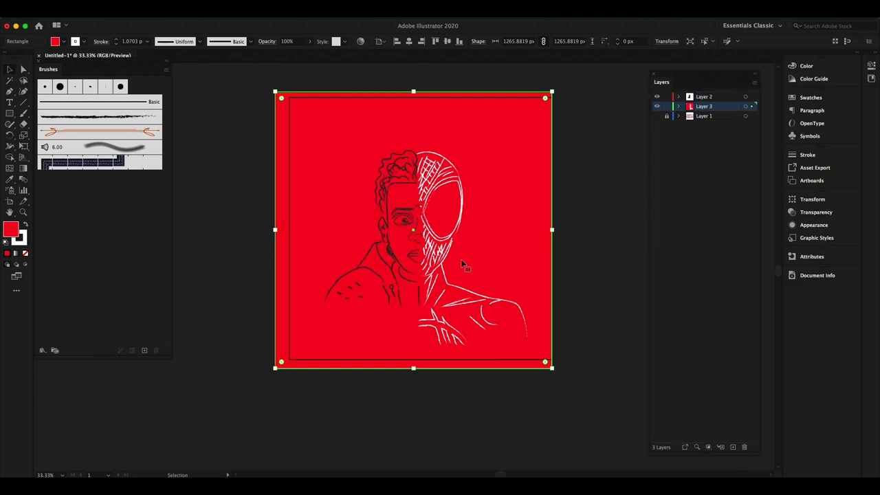
{"action": "key", "text": "ctrl+plus"}
Step: Zoom in on the face and set up the Paintbrush with a dark stroke colour
{"action": "left_click_drag", "start_coordinate": [391, 333], "coordinate": [415, 314]}
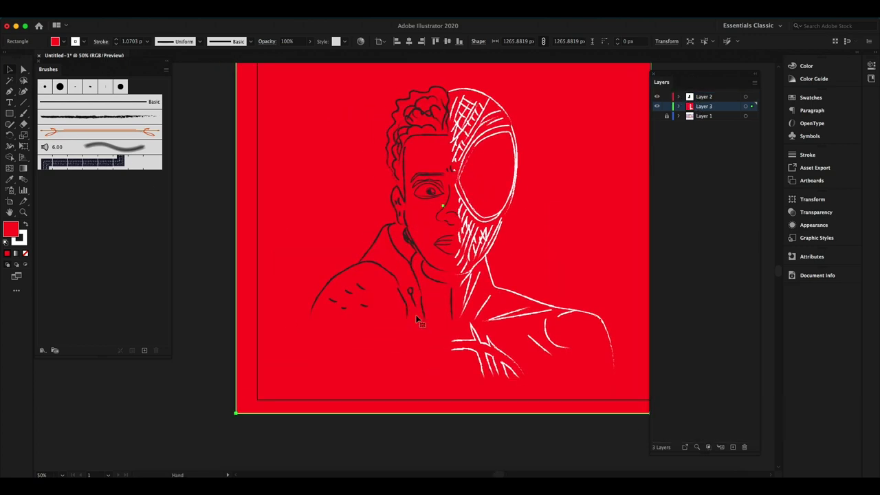
{"action": "left_click", "coordinate": [702, 97]}
{"action": "key", "text": "ctrl+plus"}
{"action": "key", "text": "b"}
{"action": "left_click", "coordinate": [379, 348]}
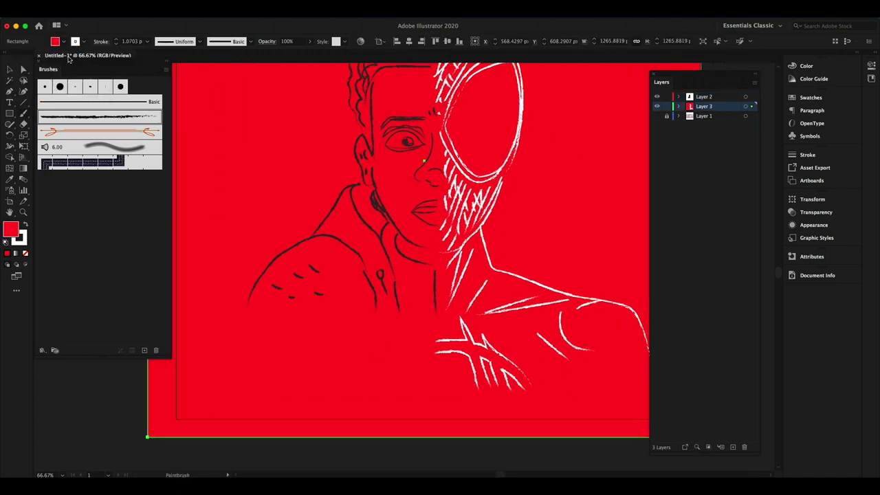
{"action": "left_click", "coordinate": [76, 41]}
{"action": "left_click", "coordinate": [51, 61]}
{"action": "left_click", "coordinate": [249, 299]}
Step: Paint rough dark strokes along the left arm, shoulder, hair top and the hair's lower edge
{"action": "left_click_drag", "start_coordinate": [247, 302], "coordinate": [238, 378]}
{"action": "left_click_drag", "start_coordinate": [273, 325], "coordinate": [265, 360]}
{"action": "mouse_move", "coordinate": [375, 309]}
{"action": "left_mouse_down"}
{"action": "mouse_move", "coordinate": [403, 380]}
{"action": "mouse_move", "coordinate": [417, 311]}
{"action": "left_mouse_up"}
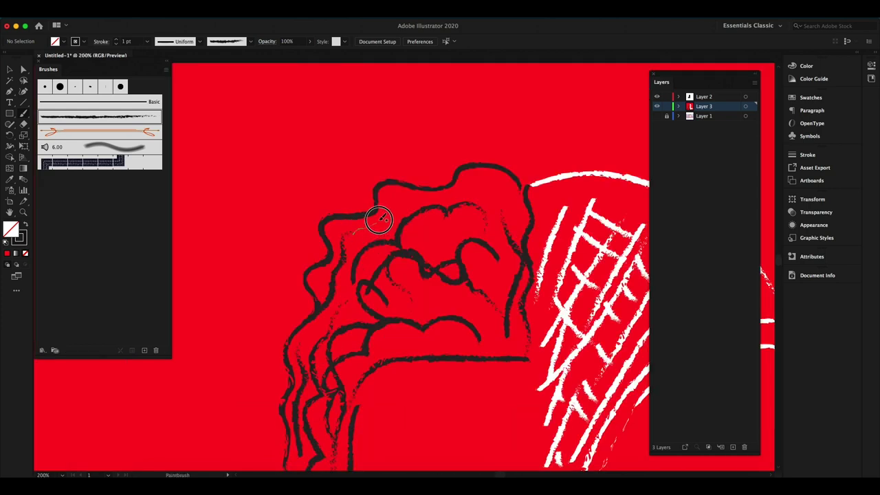
{"action": "left_click_drag", "start_coordinate": [379, 218], "coordinate": [509, 203]}
{"action": "left_click_drag", "start_coordinate": [399, 307], "coordinate": [457, 295]}
{"action": "mouse_move", "coordinate": [517, 356]}
{"action": "left_mouse_down"}
{"action": "mouse_move", "coordinate": [363, 342]}
{"action": "mouse_move", "coordinate": [351, 371]}
{"action": "mouse_move", "coordinate": [440, 330]}
{"action": "left_mouse_up"}
Step: Add more dark strokes near the shoulder and along the hair edge beside the face
{"action": "scroll", "coordinate": [418, 334], "scroll_direction": "down", "scroll_amount": 3}
{"action": "left_click_drag", "start_coordinate": [385, 297], "coordinate": [361, 344]}
{"action": "scroll", "coordinate": [375, 303], "scroll_direction": "down", "scroll_amount": 5}
{"action": "mouse_move", "coordinate": [391, 206]}
{"action": "left_mouse_down"}
{"action": "mouse_move", "coordinate": [389, 277]}
{"action": "mouse_move", "coordinate": [403, 338]}
{"action": "mouse_move", "coordinate": [433, 130]}
{"action": "left_mouse_up"}
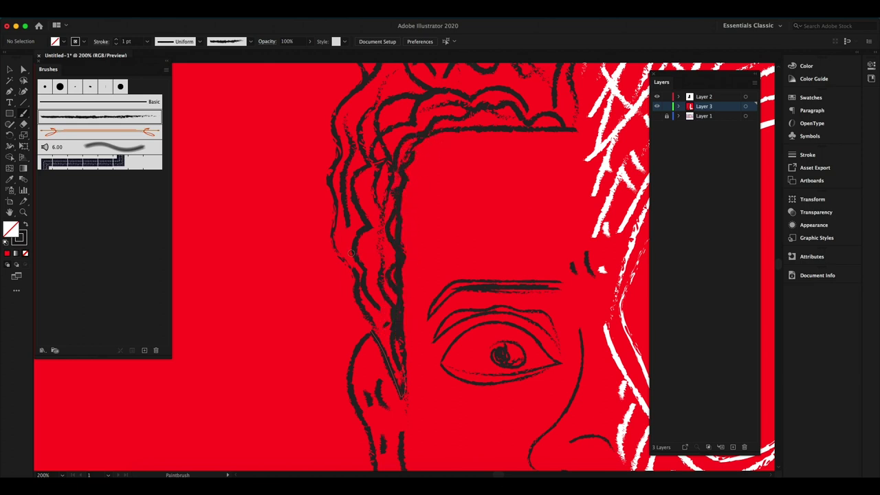
{"action": "scroll", "coordinate": [351, 254], "scroll_direction": "down", "scroll_amount": 4}
{"action": "scroll", "coordinate": [396, 219], "scroll_direction": "up", "scroll_amount": 2}
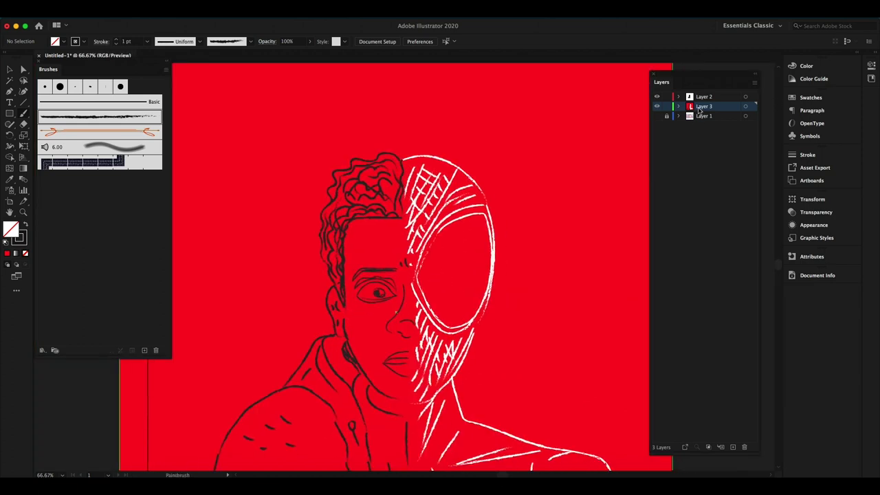
Step: Make Layer 2 active for white brush work and frame the mask's lower half
{"action": "left_click", "coordinate": [703, 97]}
{"action": "left_click", "coordinate": [75, 41]}
{"action": "key", "text": "Escape"}
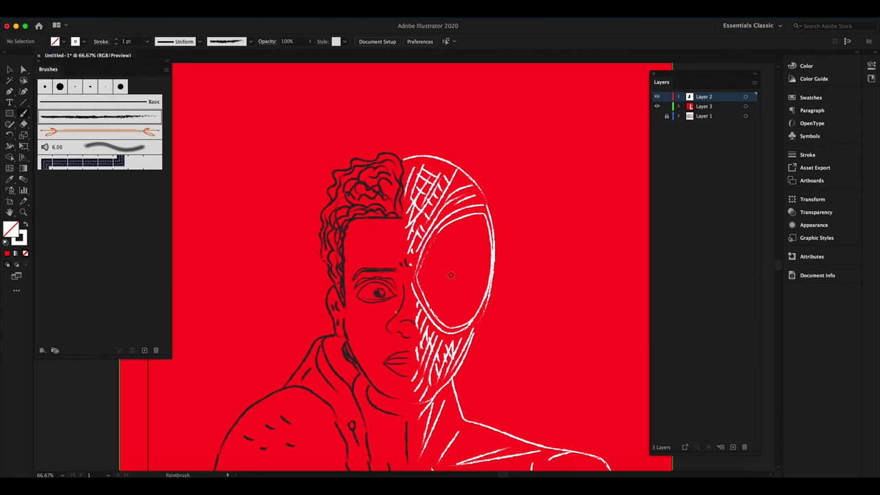
{"action": "scroll", "coordinate": [447, 267], "scroll_direction": "up", "scroll_amount": 2}
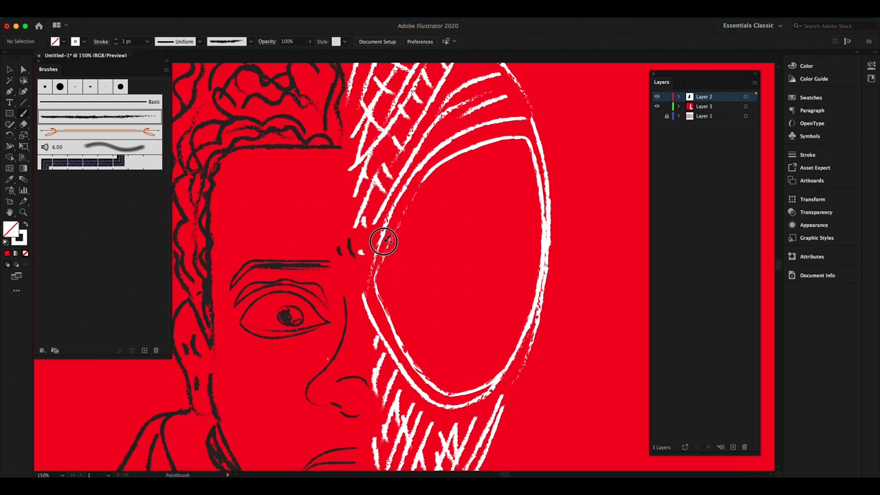
{"action": "scroll", "coordinate": [379, 254], "scroll_direction": "down", "scroll_amount": 3}
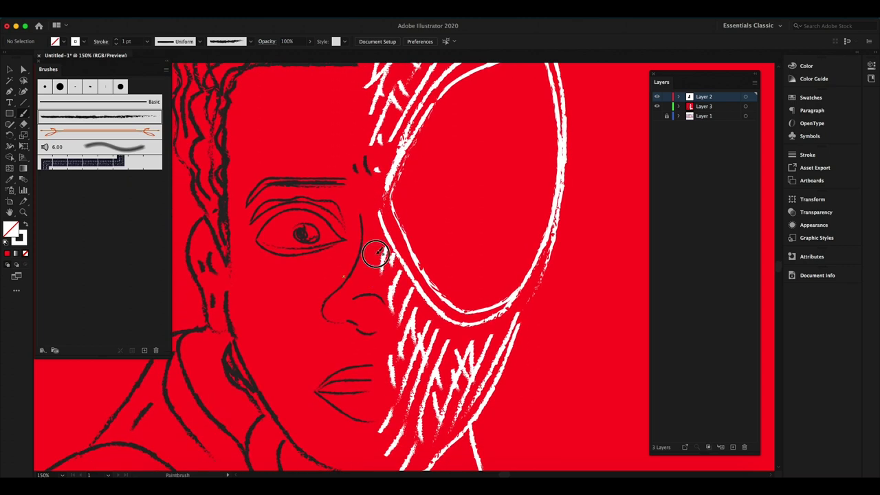
{"action": "scroll", "coordinate": [391, 278], "scroll_direction": "down", "scroll_amount": 3}
Step: Paint white crosshatch strokes along the jaw, near the neck and the eye's right edge
{"action": "mouse_move", "coordinate": [391, 372]}
{"action": "left_mouse_down"}
{"action": "mouse_move", "coordinate": [419, 325]}
{"action": "mouse_move", "coordinate": [409, 316]}
{"action": "left_mouse_up"}
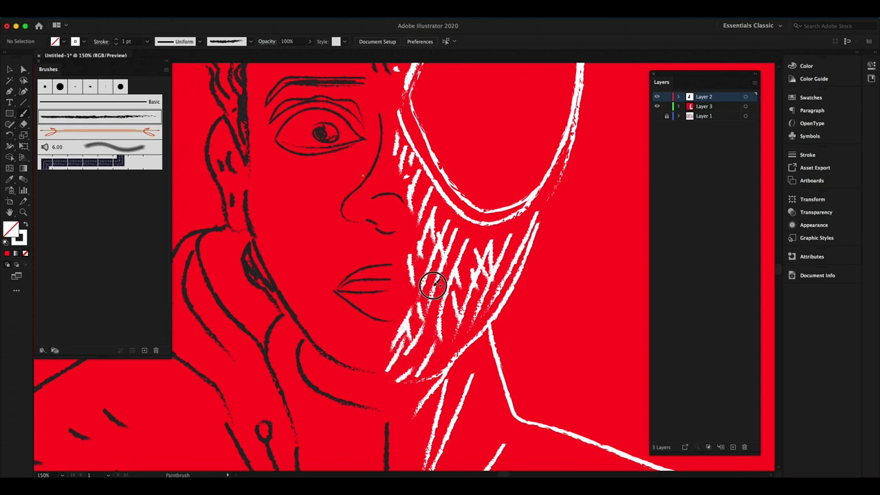
{"action": "left_click_drag", "start_coordinate": [408, 377], "coordinate": [424, 334]}
{"action": "scroll", "coordinate": [423, 333], "scroll_direction": "up", "scroll_amount": 1}
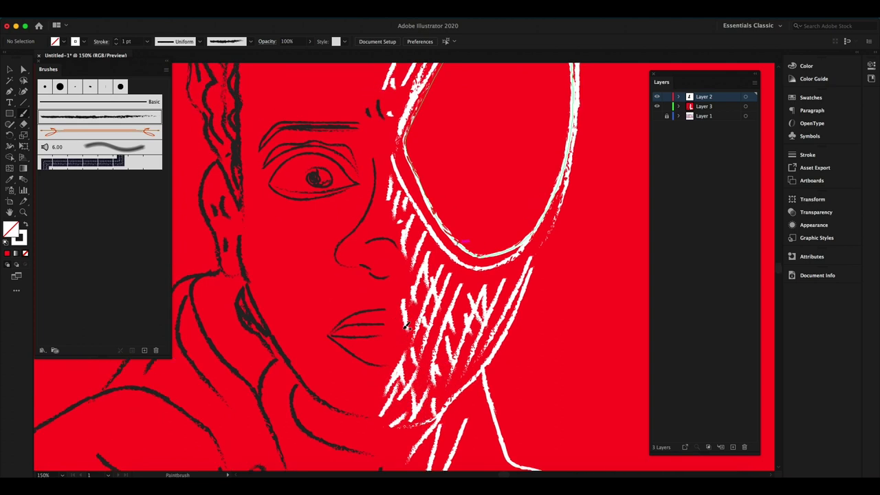
{"action": "left_click_drag", "start_coordinate": [389, 371], "coordinate": [409, 314]}
{"action": "left_click_drag", "start_coordinate": [380, 347], "coordinate": [421, 260]}
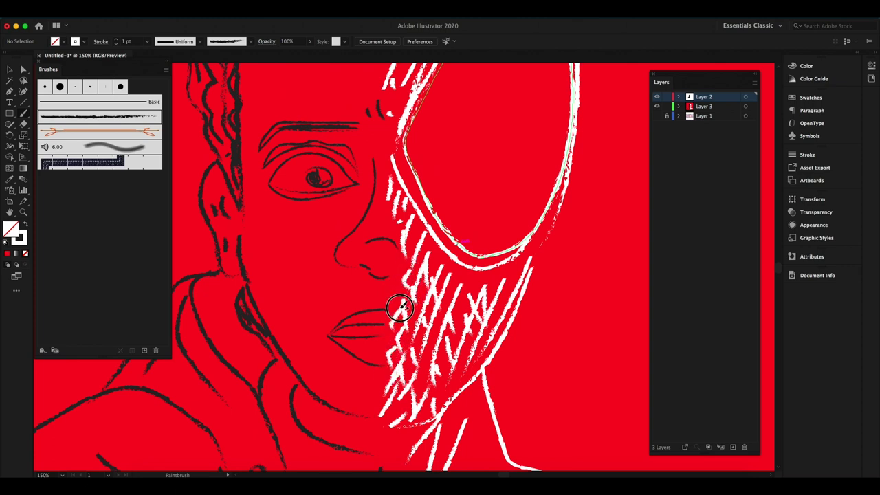
{"action": "scroll", "coordinate": [410, 292], "scroll_direction": "up", "scroll_amount": 1}
{"action": "mouse_move", "coordinate": [422, 310]}
{"action": "left_mouse_down"}
{"action": "mouse_move", "coordinate": [446, 322]}
{"action": "mouse_move", "coordinate": [402, 438]}
{"action": "left_mouse_up"}
{"action": "left_click_drag", "start_coordinate": [448, 419], "coordinate": [494, 352]}
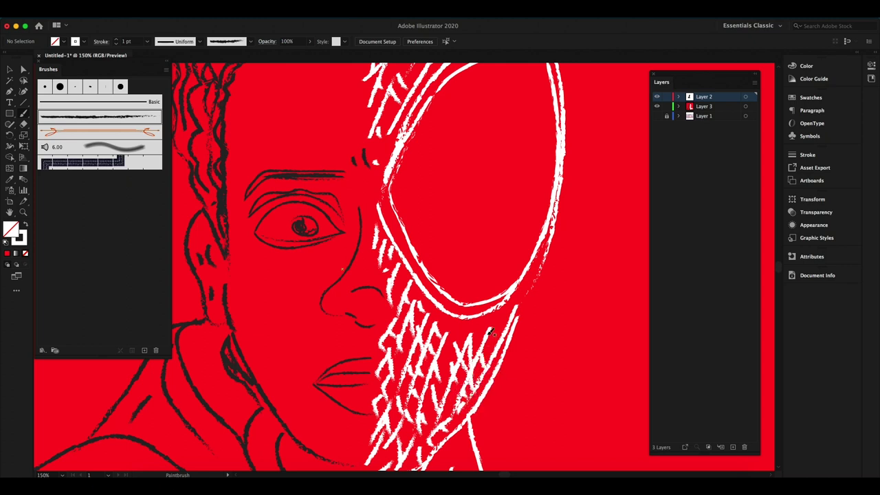
{"action": "left_click_drag", "start_coordinate": [547, 258], "coordinate": [494, 363]}
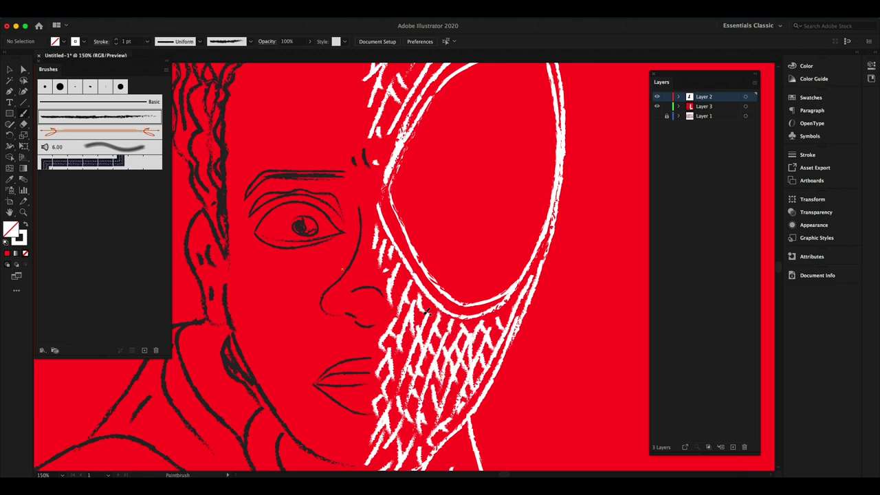
{"action": "scroll", "coordinate": [416, 294], "scroll_direction": "up", "scroll_amount": 5}
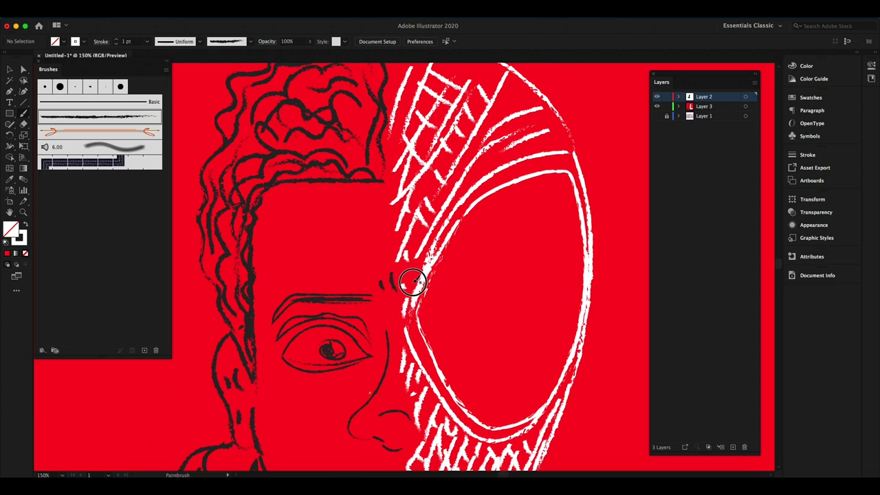
Step: Paint white hatch strokes across the top of the mask and down its left edge
{"action": "scroll", "coordinate": [412, 288], "scroll_direction": "up", "scroll_amount": 3}
{"action": "mouse_move", "coordinate": [389, 222]}
{"action": "left_mouse_down"}
{"action": "mouse_move", "coordinate": [394, 315]}
{"action": "mouse_move", "coordinate": [408, 347]}
{"action": "left_mouse_up"}
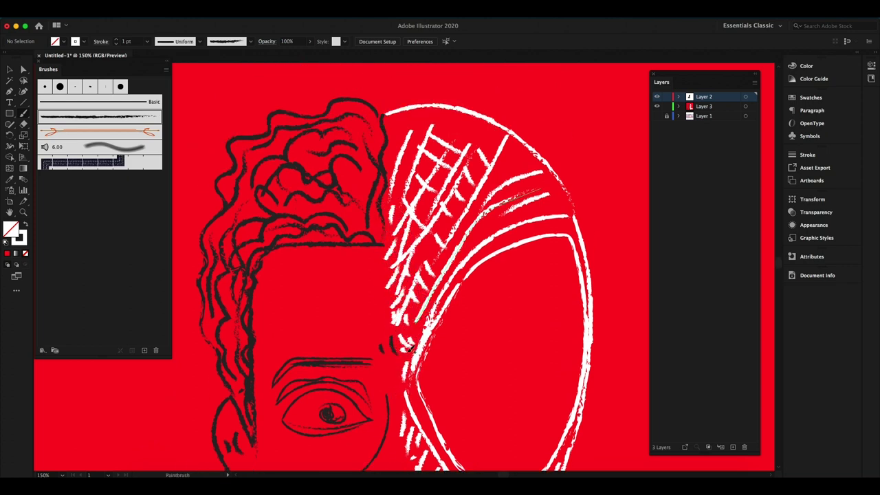
{"action": "scroll", "coordinate": [399, 399], "scroll_direction": "up", "scroll_amount": 2}
{"action": "scroll", "coordinate": [464, 290], "scroll_direction": "up", "scroll_amount": 2}
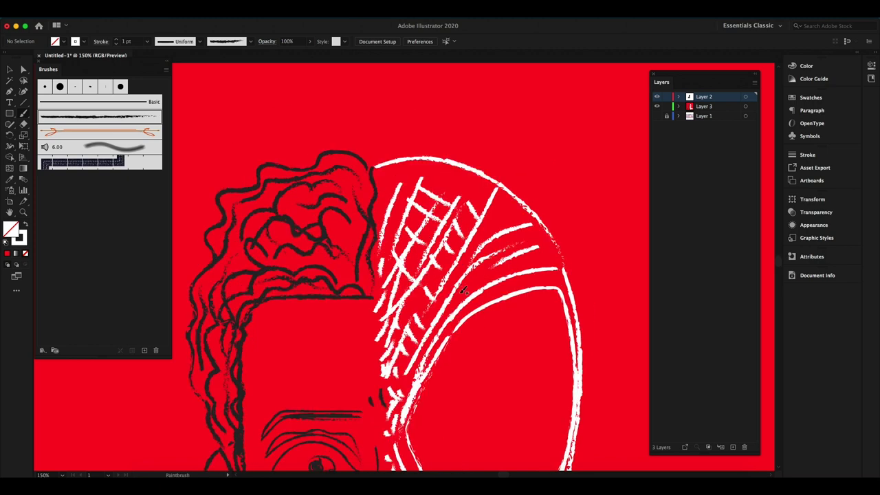
{"action": "left_click_drag", "start_coordinate": [449, 169], "coordinate": [414, 232]}
{"action": "left_click_drag", "start_coordinate": [479, 172], "coordinate": [436, 238]}
{"action": "left_click_drag", "start_coordinate": [383, 178], "coordinate": [378, 214]}
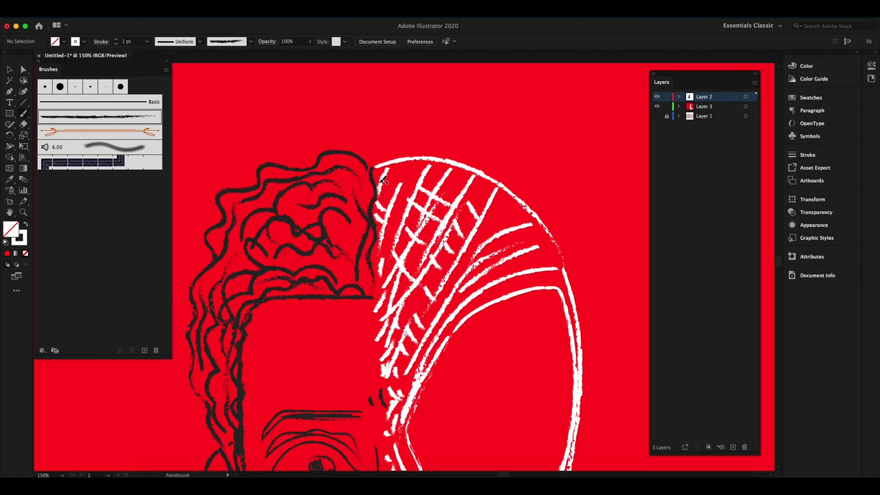
{"action": "left_click_drag", "start_coordinate": [403, 180], "coordinate": [404, 188]}
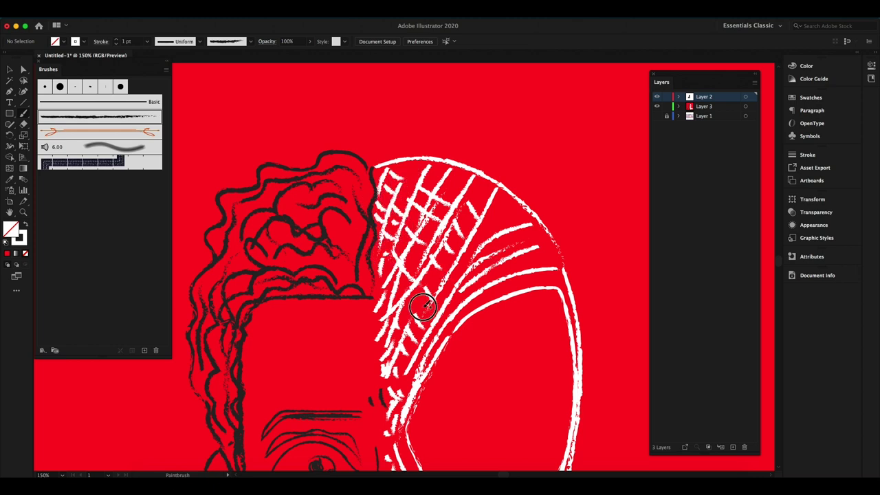
Step: Add crossing white hatches along the upper-right curve and over the mask top
{"action": "scroll", "coordinate": [433, 275], "scroll_direction": "down", "scroll_amount": 3}
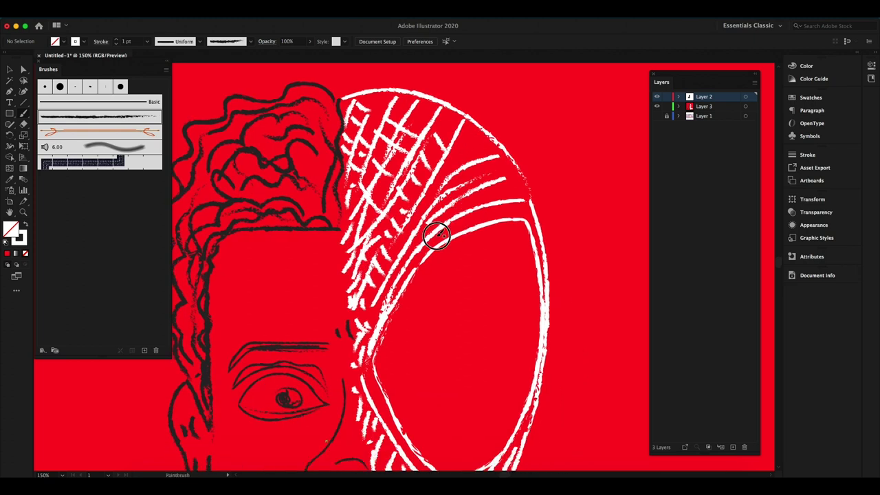
{"action": "mouse_move", "coordinate": [489, 198]}
{"action": "left_mouse_down"}
{"action": "mouse_move", "coordinate": [518, 175]}
{"action": "mouse_move", "coordinate": [513, 160]}
{"action": "left_mouse_up"}
{"action": "left_click_drag", "start_coordinate": [452, 165], "coordinate": [493, 136]}
{"action": "mouse_move", "coordinate": [427, 199]}
{"action": "left_mouse_down"}
{"action": "mouse_move", "coordinate": [473, 129]}
{"action": "mouse_move", "coordinate": [411, 217]}
{"action": "left_mouse_up"}
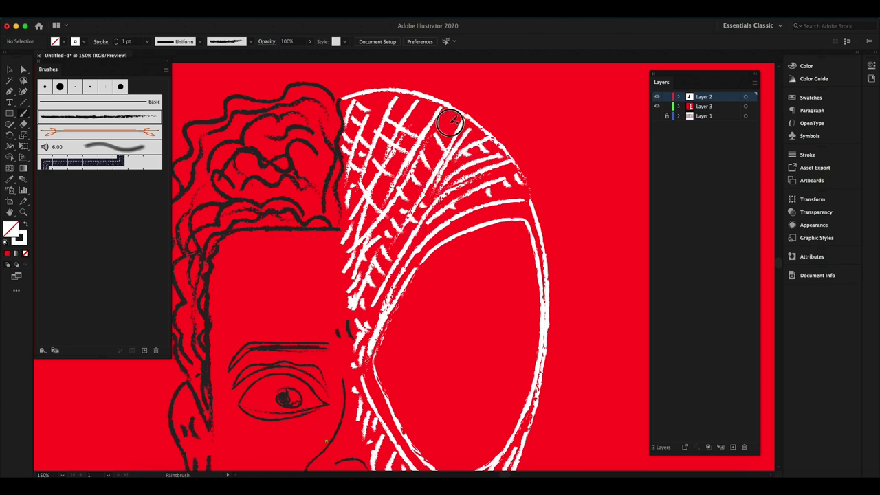
{"action": "left_click_drag", "start_coordinate": [443, 140], "coordinate": [391, 216]}
{"action": "left_click_drag", "start_coordinate": [431, 105], "coordinate": [405, 145]}
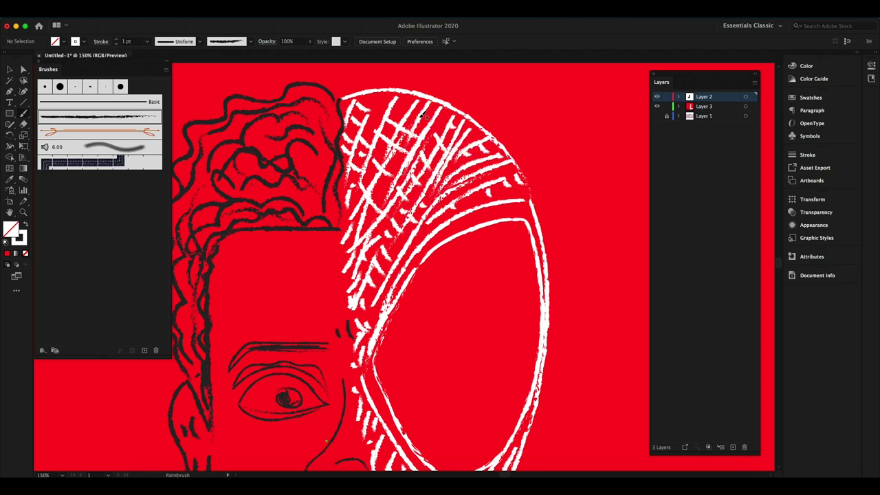
{"action": "left_click_drag", "start_coordinate": [392, 108], "coordinate": [363, 131]}
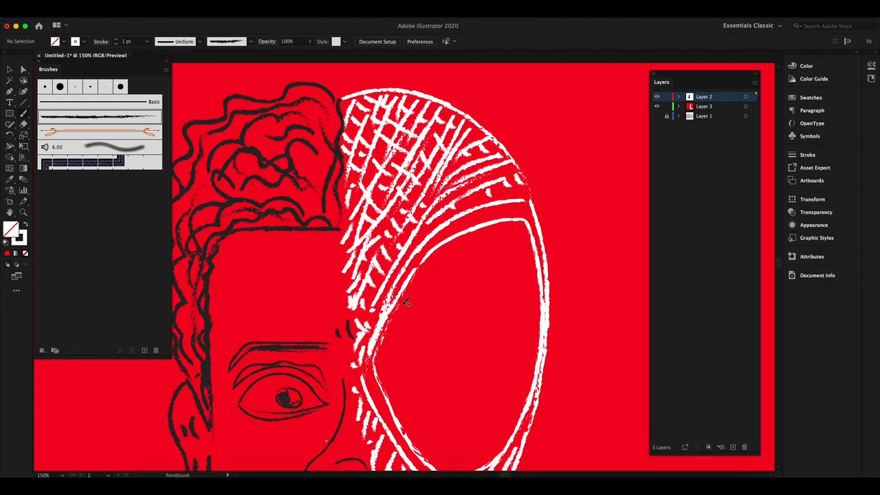
{"action": "scroll", "coordinate": [407, 302], "scroll_direction": "down", "scroll_amount": 5}
{"action": "scroll", "coordinate": [433, 264], "scroll_direction": "up", "scroll_amount": 5}
Step: Retrace the eye opening's left, lower and right outline with thick white strokes
{"action": "mouse_move", "coordinate": [440, 233]}
{"action": "left_mouse_down"}
{"action": "mouse_move", "coordinate": [511, 191]}
{"action": "mouse_move", "coordinate": [542, 192]}
{"action": "mouse_move", "coordinate": [419, 251]}
{"action": "left_mouse_up"}
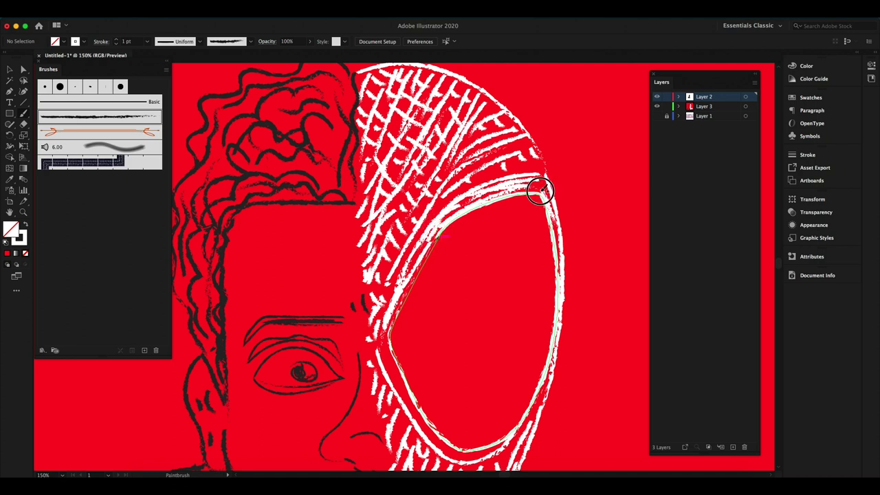
{"action": "scroll", "coordinate": [543, 172], "scroll_direction": "down", "scroll_amount": 2}
{"action": "scroll", "coordinate": [370, 231], "scroll_direction": "down", "scroll_amount": 2}
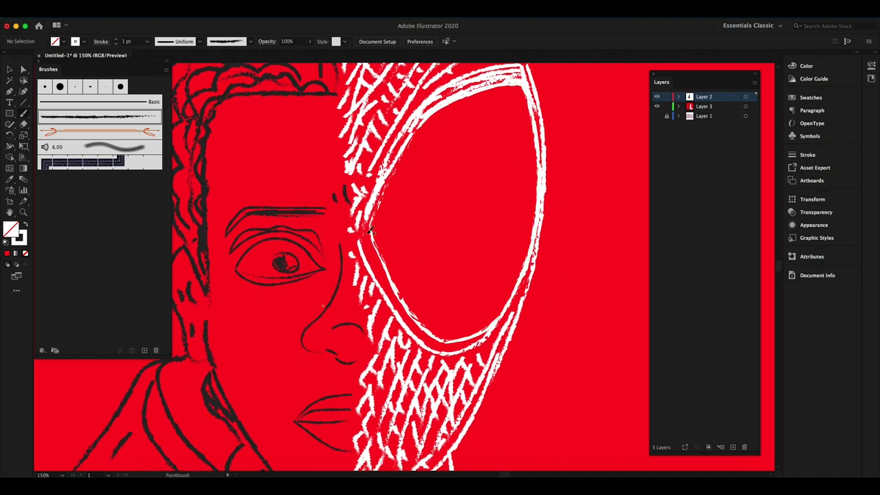
{"action": "mouse_move", "coordinate": [366, 248]}
{"action": "left_mouse_down"}
{"action": "mouse_move", "coordinate": [426, 337]}
{"action": "mouse_move", "coordinate": [494, 328]}
{"action": "left_mouse_up"}
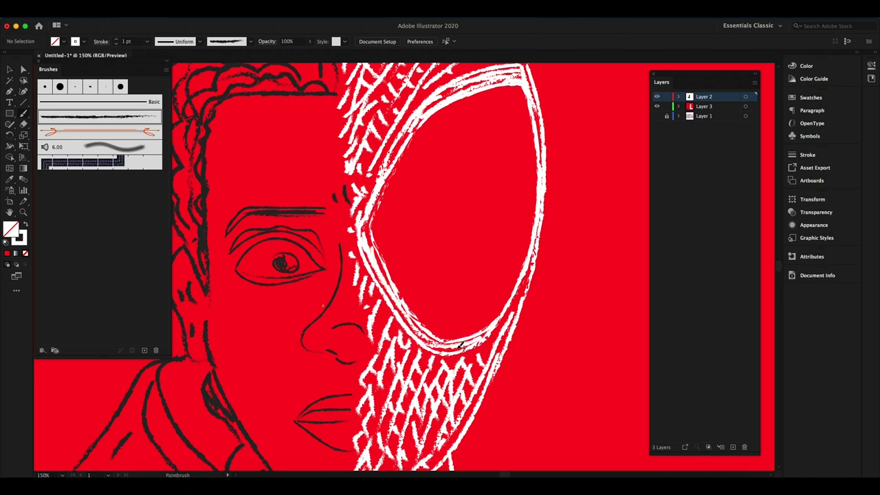
{"action": "left_click_drag", "start_coordinate": [440, 345], "coordinate": [357, 223]}
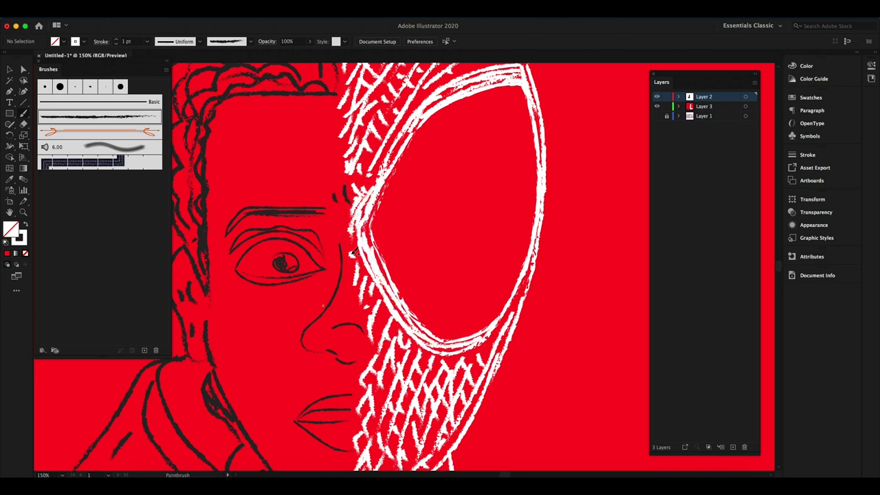
{"action": "left_click_drag", "start_coordinate": [375, 178], "coordinate": [353, 226]}
{"action": "left_click_drag", "start_coordinate": [509, 314], "coordinate": [485, 343]}
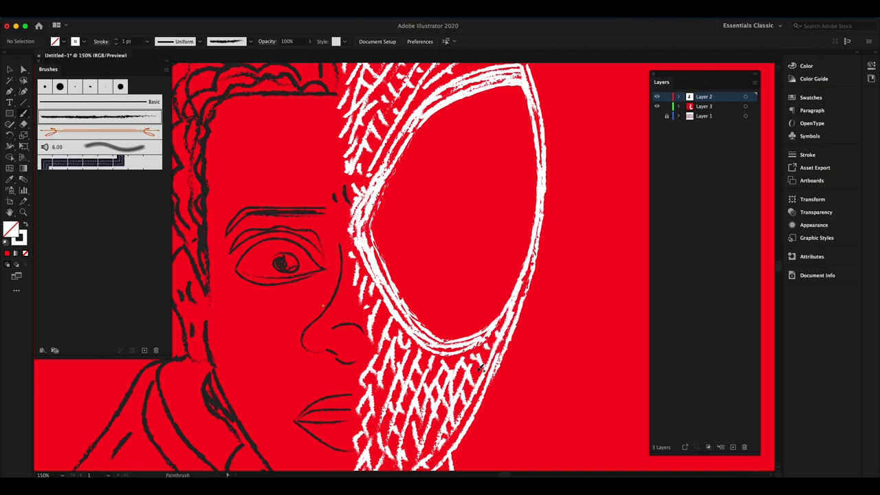
Step: Select the red background rectangle, trying and undoing two resize attempts
{"action": "key", "text": "super+minus"}
{"action": "key", "text": "super+minus"}
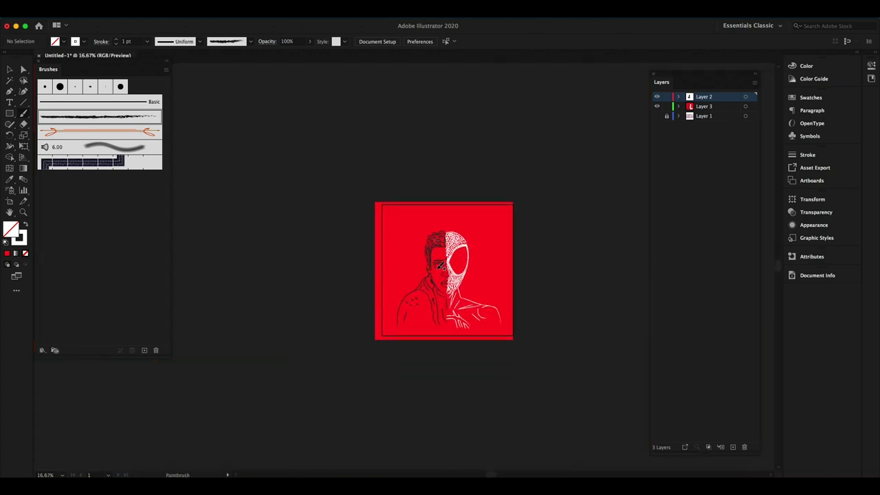
{"action": "key", "text": "super+equal"}
{"action": "key", "text": "super+equal"}
{"action": "key", "text": "super+equal"}
{"action": "key", "text": "v"}
{"action": "left_click", "coordinate": [344, 198]}
{"action": "key", "text": "super+minus"}
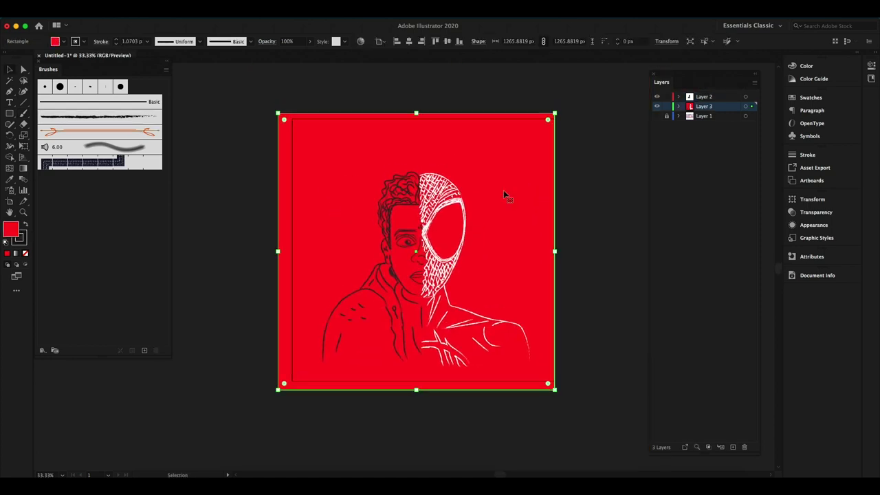
{"action": "mouse_move", "coordinate": [554, 251]}
{"action": "left_mouse_down"}
{"action": "mouse_move", "coordinate": [486, 251]}
{"action": "mouse_move", "coordinate": [440, 234]}
{"action": "left_mouse_up"}
{"action": "key", "text": "super+z"}
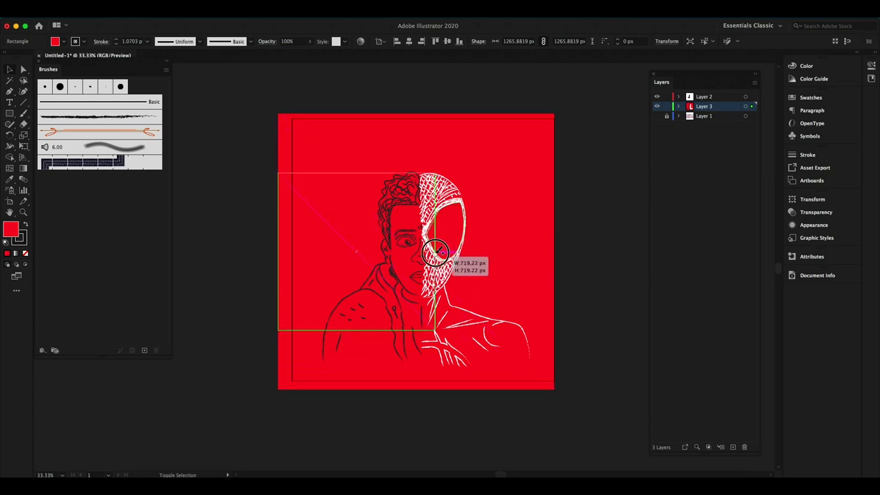
{"action": "left_click_drag", "start_coordinate": [549, 256], "coordinate": [424, 253]}
{"action": "key", "text": "super+z"}
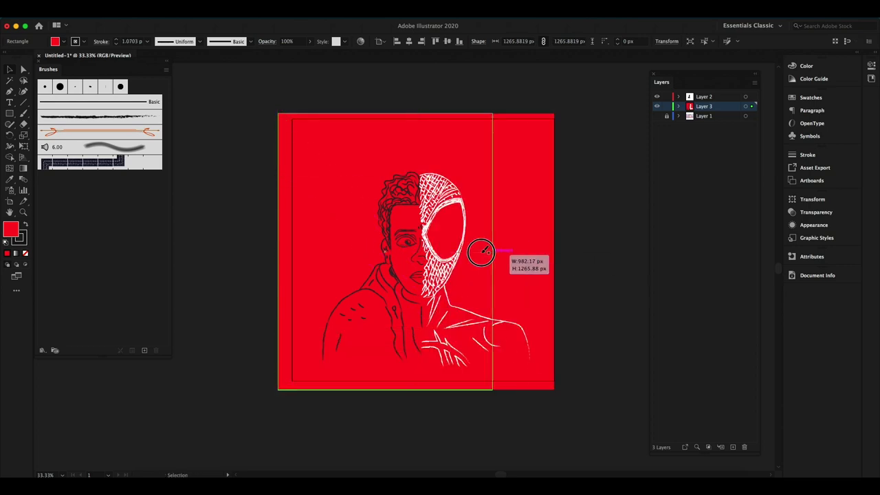
Step: Halve the red rectangle, Alt-drag a copy to the right and fill it blue
{"action": "left_click_drag", "start_coordinate": [359, 166], "coordinate": [499, 169]}
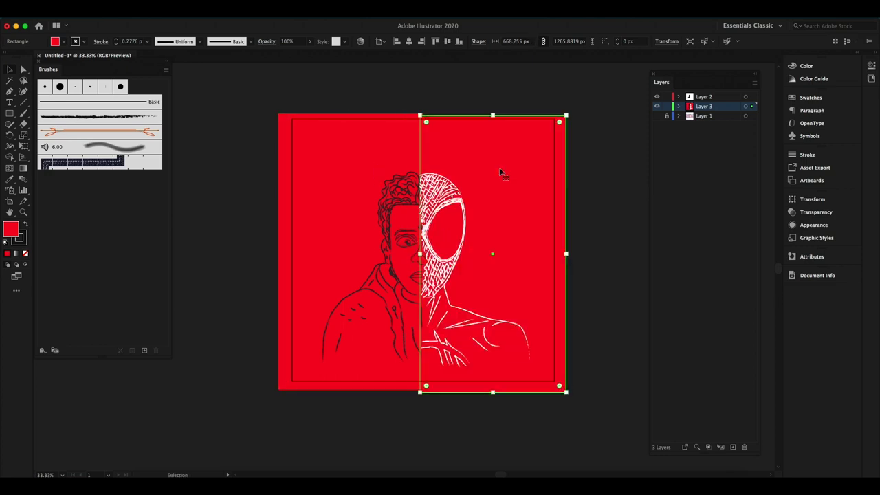
{"action": "double_click", "coordinate": [8, 229]}
{"action": "left_click", "coordinate": [558, 191]}
{"action": "left_click", "coordinate": [648, 151]}
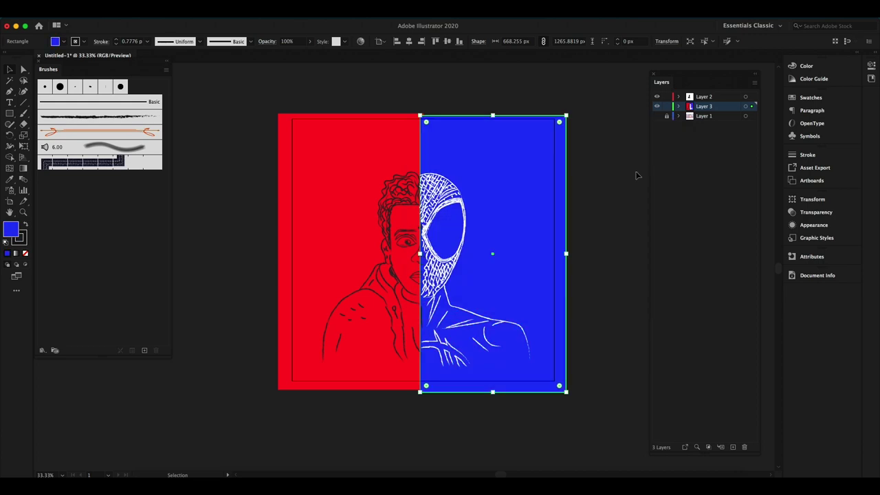
{"action": "left_click", "coordinate": [576, 245]}
Step: Align the red and blue rectangles vertically and deselect them
{"action": "left_click", "coordinate": [510, 192]}
{"action": "left_click", "coordinate": [355, 158], "text": "shift"}
{"action": "left_click", "coordinate": [448, 41]}
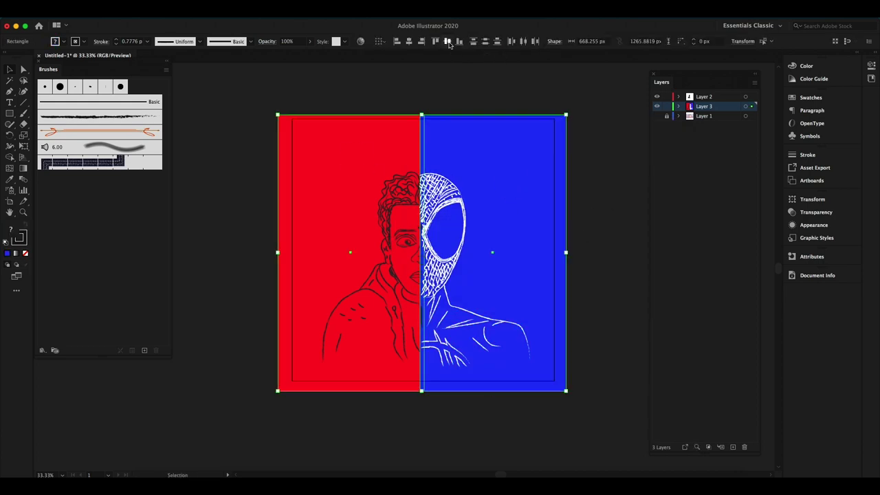
{"action": "left_click", "coordinate": [587, 263]}
Step: Pan across the split portrait and expand Layer 2 to list its individual paths
{"action": "scroll", "coordinate": [375, 273], "scroll_direction": "down", "scroll_amount": 2}
{"action": "scroll", "coordinate": [458, 269], "scroll_direction": "up", "scroll_amount": 4}
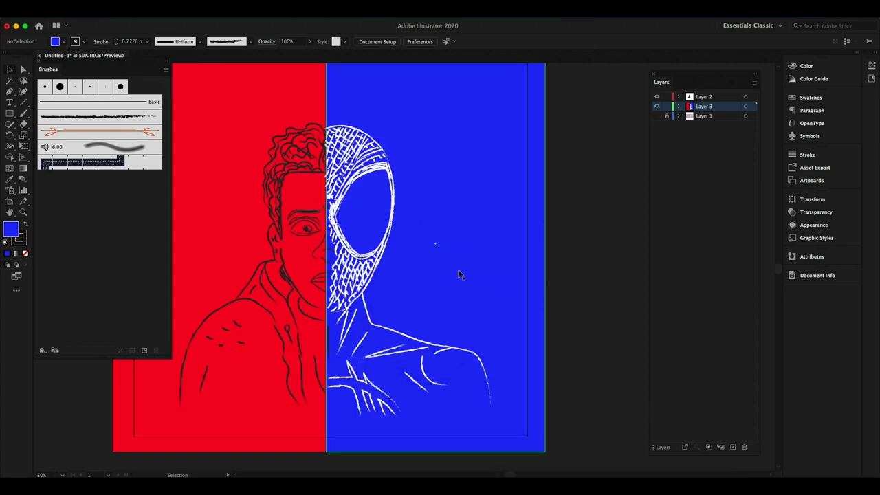
{"action": "left_click_drag", "start_coordinate": [412, 261], "coordinate": [480, 256]}
{"action": "left_click", "coordinate": [679, 97]}
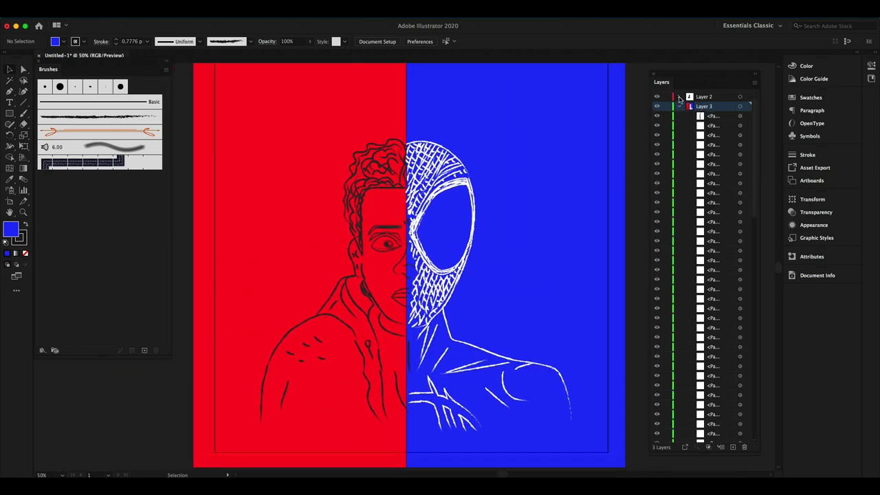
{"action": "left_click_drag", "start_coordinate": [731, 78], "coordinate": [746, 77]}
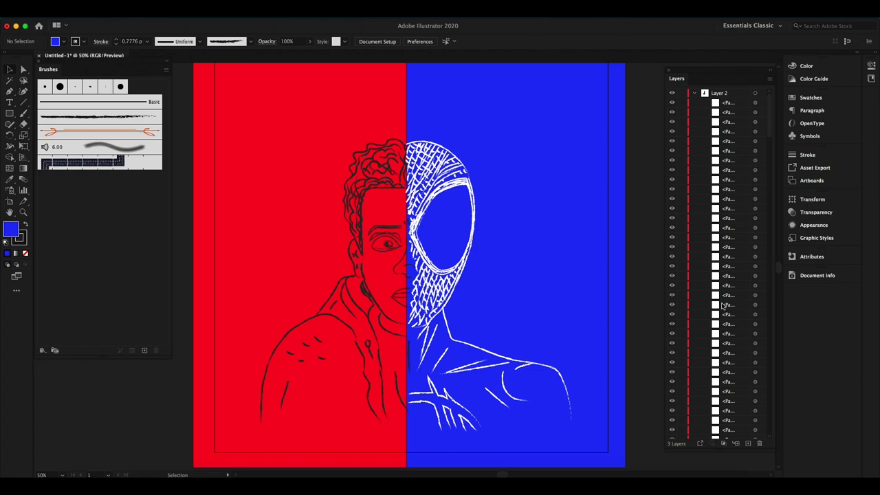
{"action": "scroll", "coordinate": [457, 308], "scroll_direction": "down", "scroll_amount": 1}
{"action": "scroll", "coordinate": [456, 307], "scroll_direction": "up", "scroll_amount": 1}
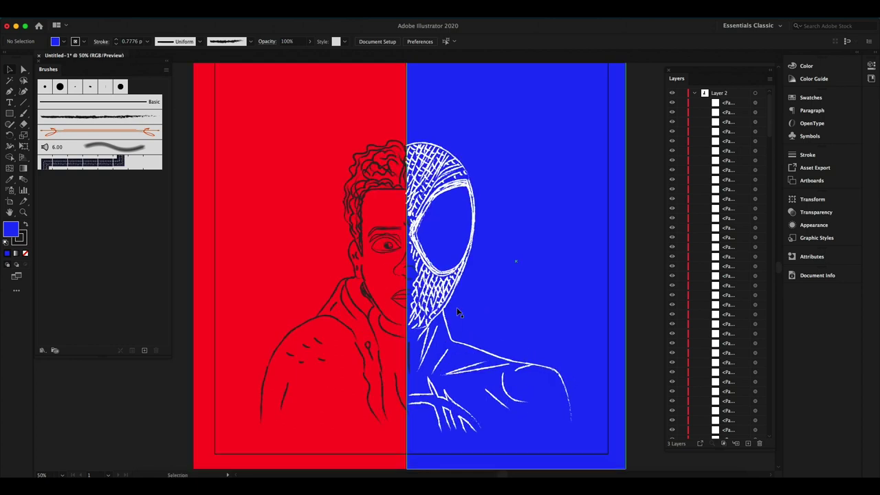
{"action": "scroll", "coordinate": [457, 308], "scroll_direction": "up", "scroll_amount": 1}
{"action": "left_click_drag", "start_coordinate": [459, 307], "coordinate": [472, 309]}
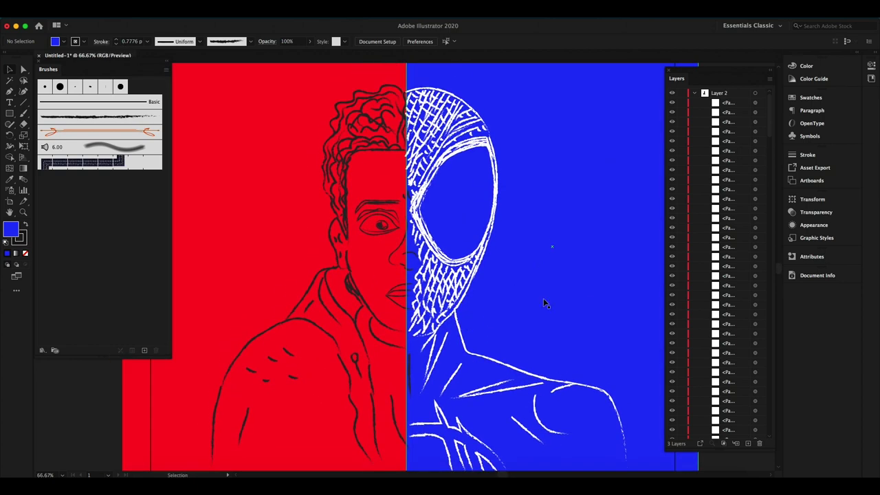